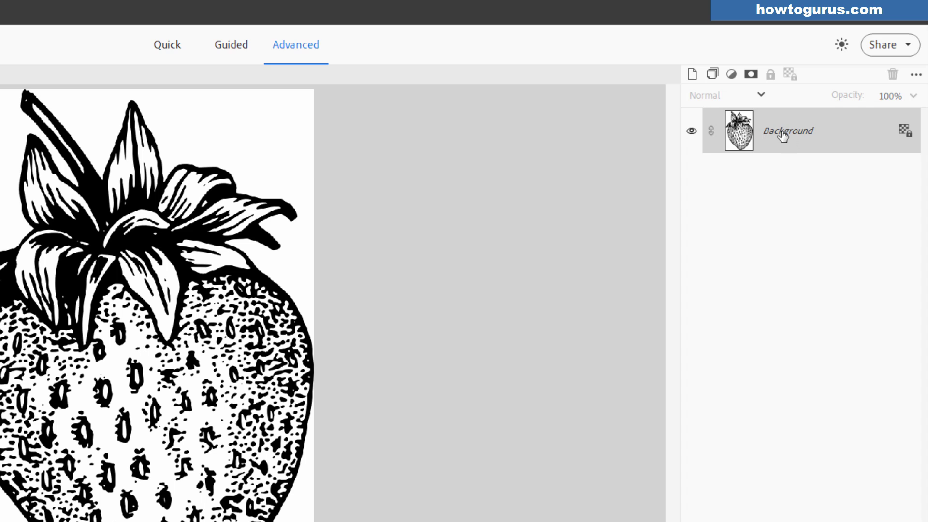
Step: Duplicate the Background layer within the strawberry document, keeping the suggested layer name
{"action": "right_click", "coordinate": [783, 136]}
{"action": "left_click", "coordinate": [817, 169]}
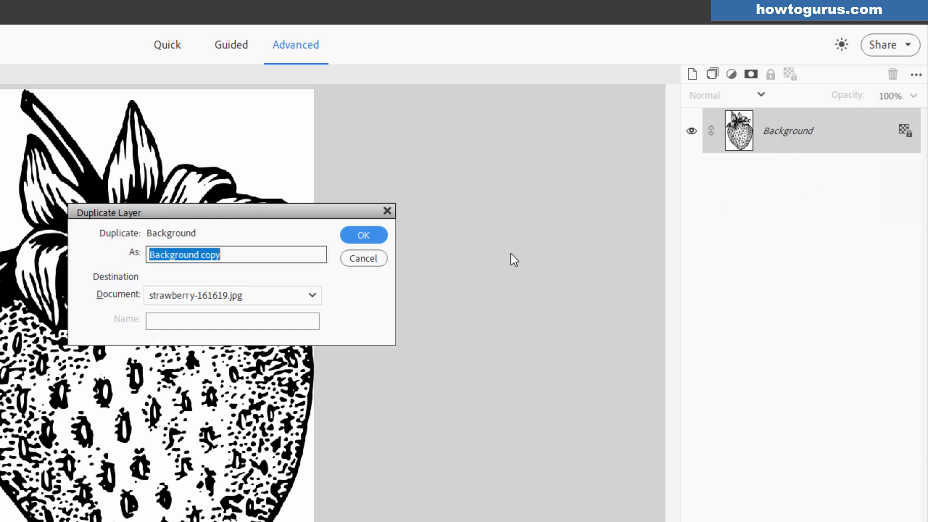
{"action": "left_click", "coordinate": [370, 237]}
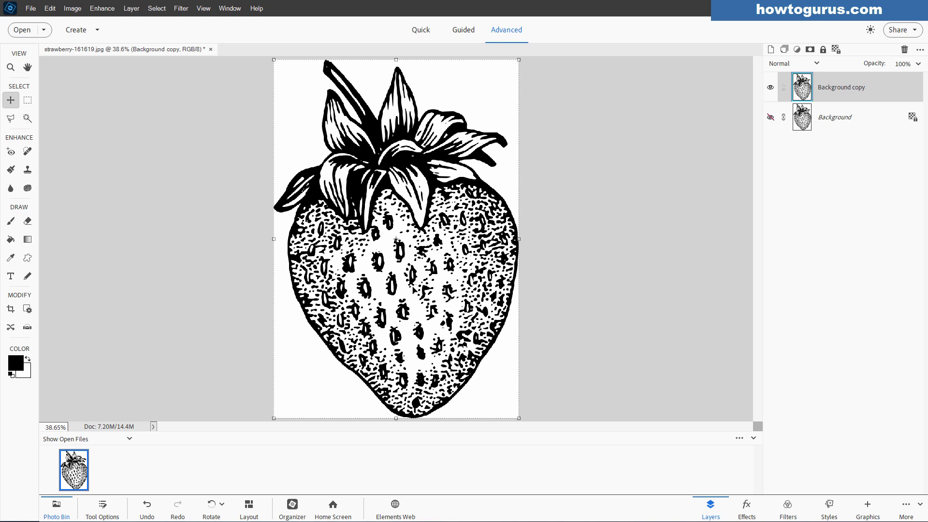
Step: Switch to the Magic Wand tool with Contiguous off and raise its tolerance to 12
{"action": "left_click", "coordinate": [28, 119]}
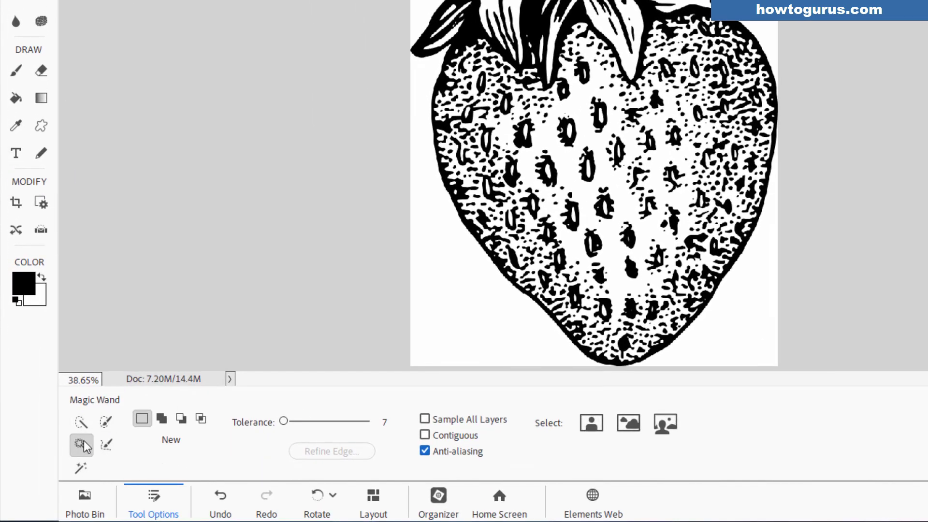
{"action": "left_click", "coordinate": [392, 420]}
{"action": "type", "text": "7"}
{"action": "key", "text": "Up"}
{"action": "key", "text": "Up"}
{"action": "key", "text": "Up"}
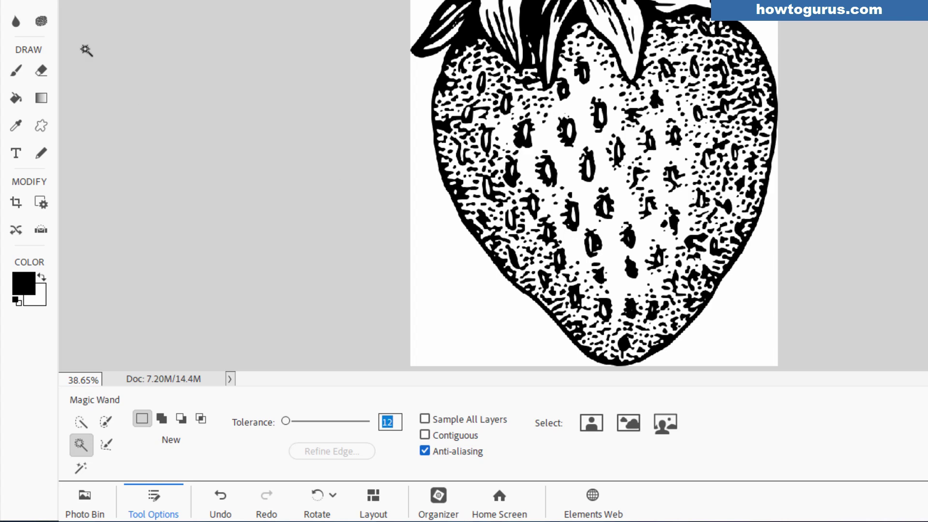
Step: Select all the black line art with the Magic Wand at tolerance 7 and turn the selection into a layer mask on Background copy
{"action": "key", "text": "z"}
{"action": "left_click", "coordinate": [503, 217]}
{"action": "left_click_drag", "start_coordinate": [503, 215], "coordinate": [502, 213]}
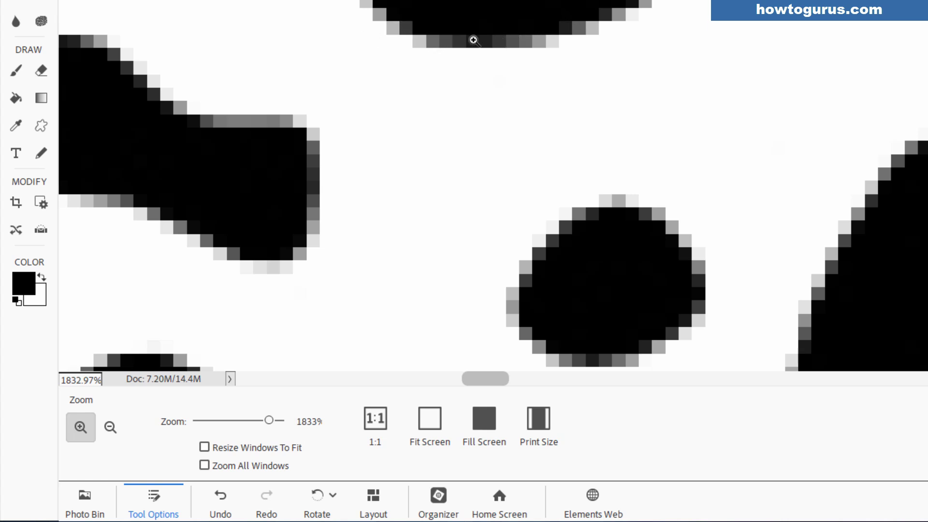
{"action": "key", "text": "ctrl+0"}
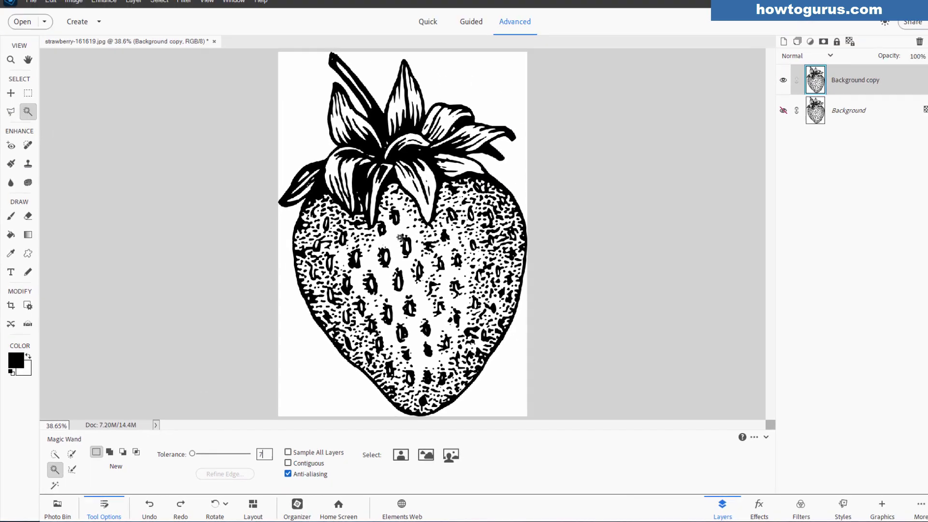
{"action": "left_click", "coordinate": [402, 162]}
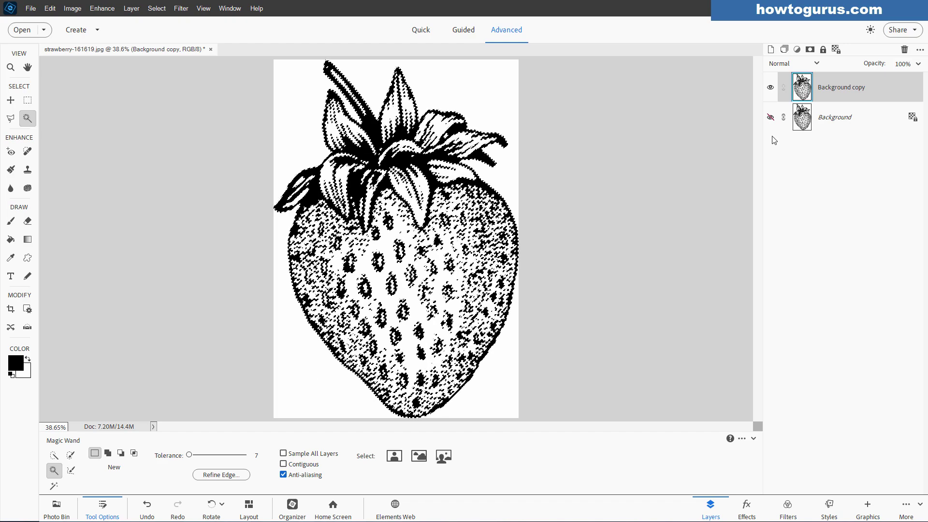
{"action": "left_click", "coordinate": [811, 50]}
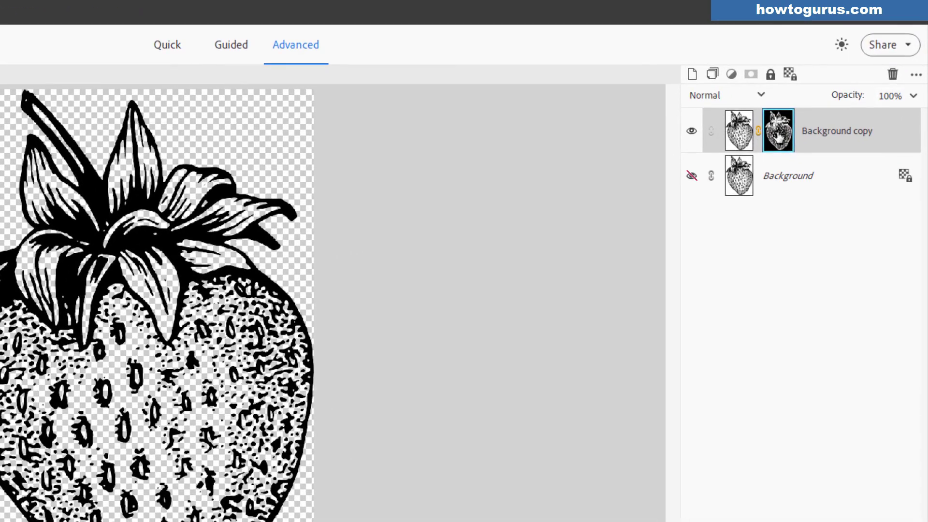
Step: Duplicate the masked Background copy layer, keeping the suggested layer name
{"action": "right_click", "coordinate": [823, 137]}
{"action": "left_click", "coordinate": [845, 186]}
{"action": "left_click", "coordinate": [376, 234]}
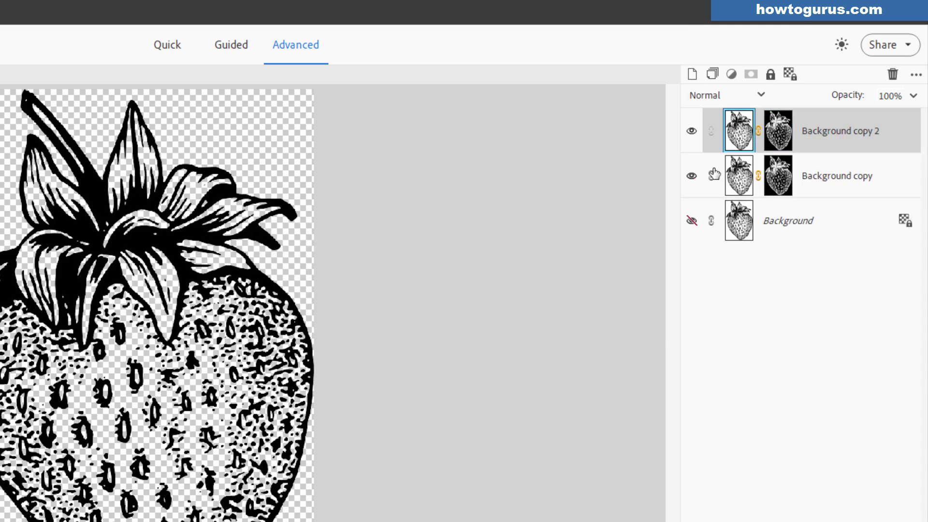
Step: Hide the Background copy layer and simplify Background copy 2 so its mask is applied
{"action": "left_click", "coordinate": [692, 176]}
{"action": "right_click", "coordinate": [831, 135]}
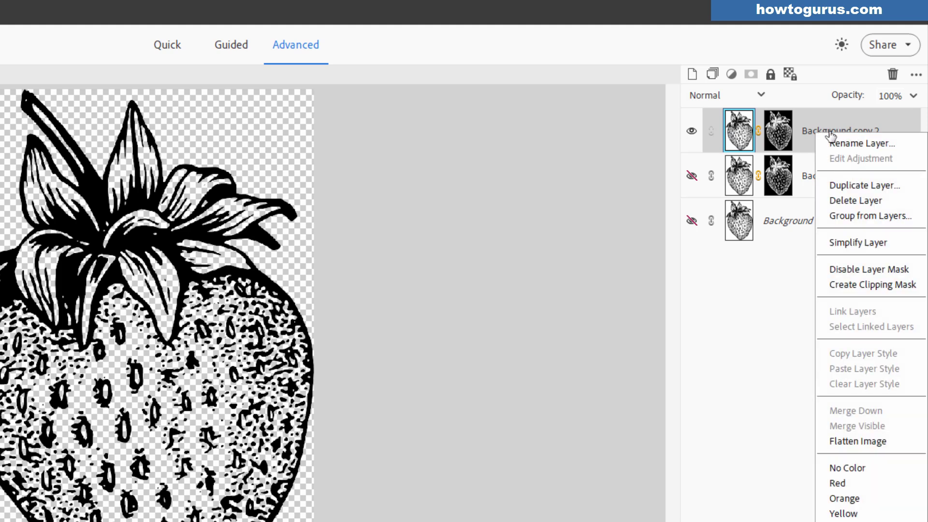
{"action": "left_click", "coordinate": [845, 242]}
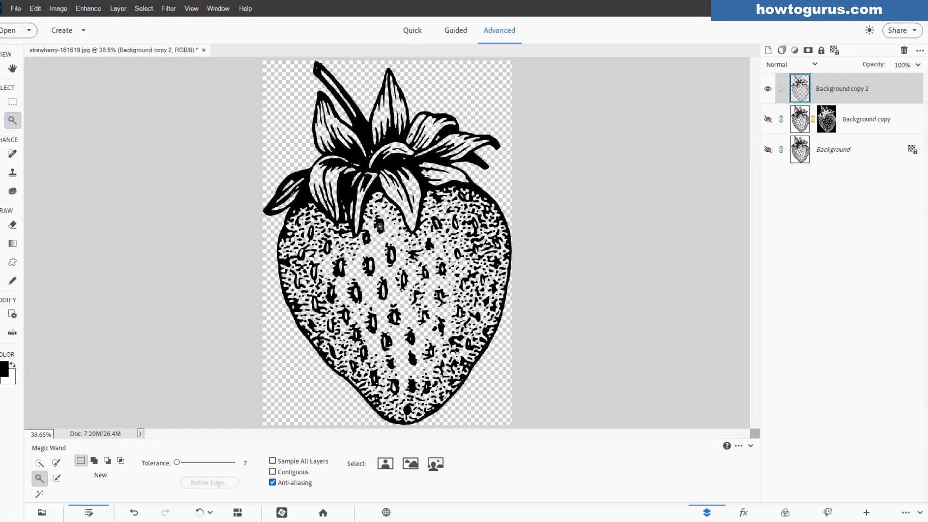
Step: Add a new layer directly above Background copy and fill it with black using the Paint Bucket
{"action": "left_click", "coordinate": [15, 102]}
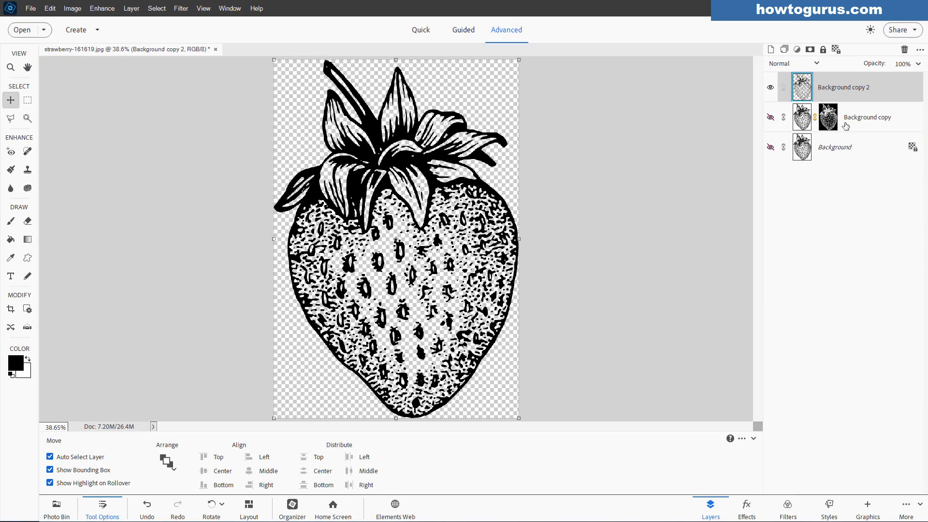
{"action": "left_click", "coordinate": [855, 120]}
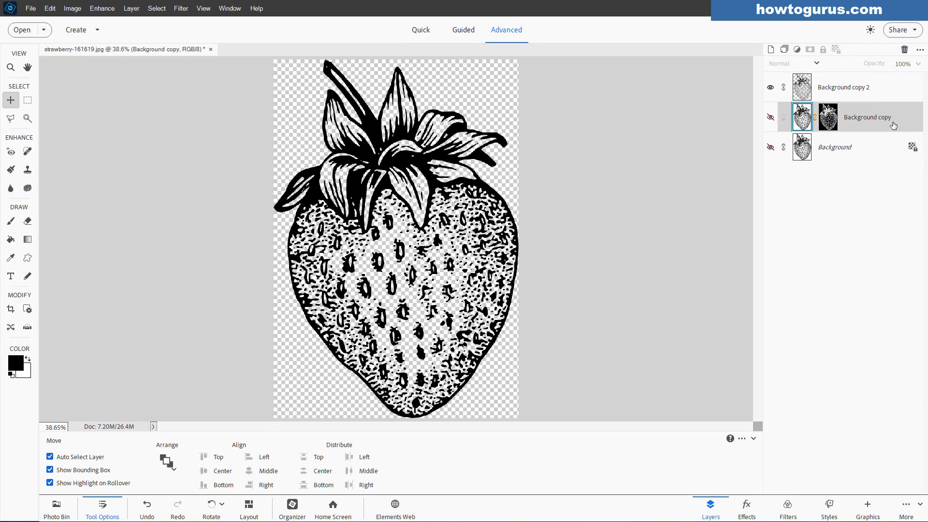
{"action": "left_click", "coordinate": [775, 49]}
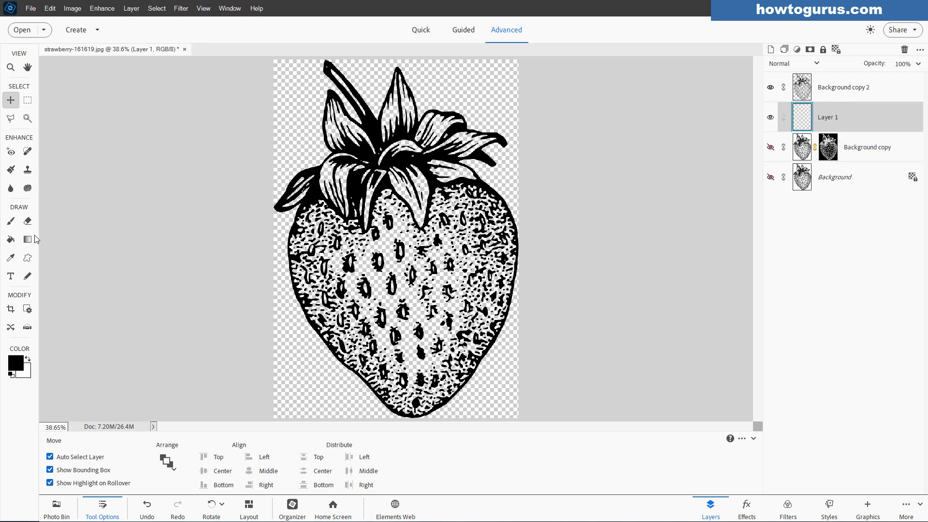
{"action": "left_click", "coordinate": [11, 239]}
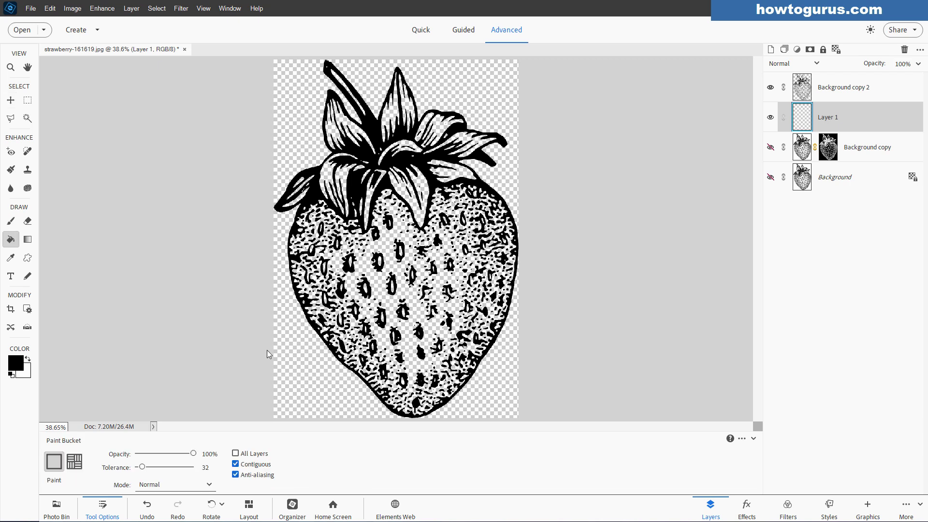
{"action": "left_click", "coordinate": [283, 362]}
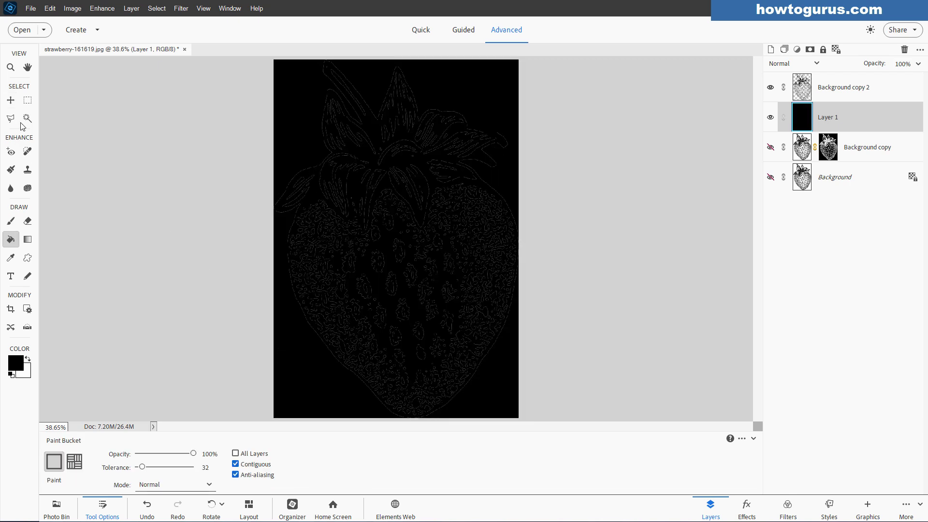
Step: Apply a Levels adjustment to Background copy 2, moving the shadow input level all the way to the highlight end
{"action": "left_click", "coordinate": [11, 100]}
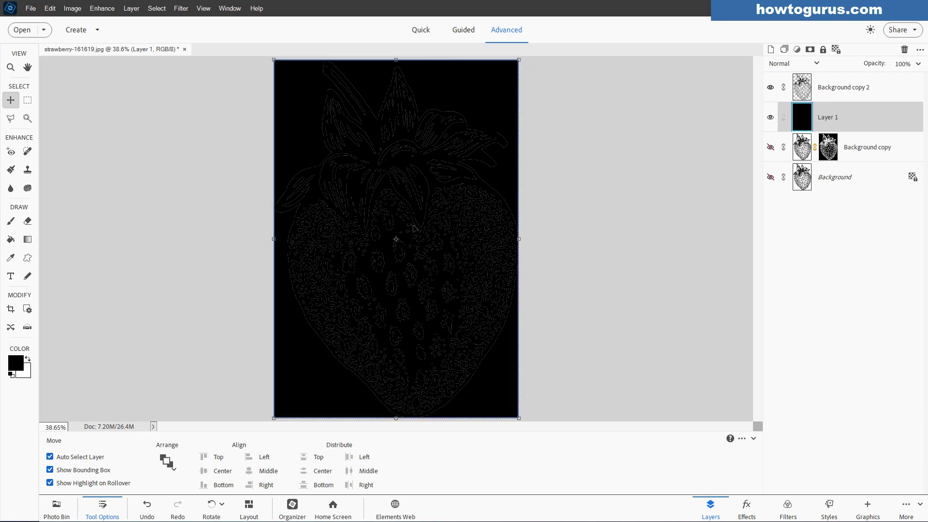
{"action": "left_click", "coordinate": [827, 91]}
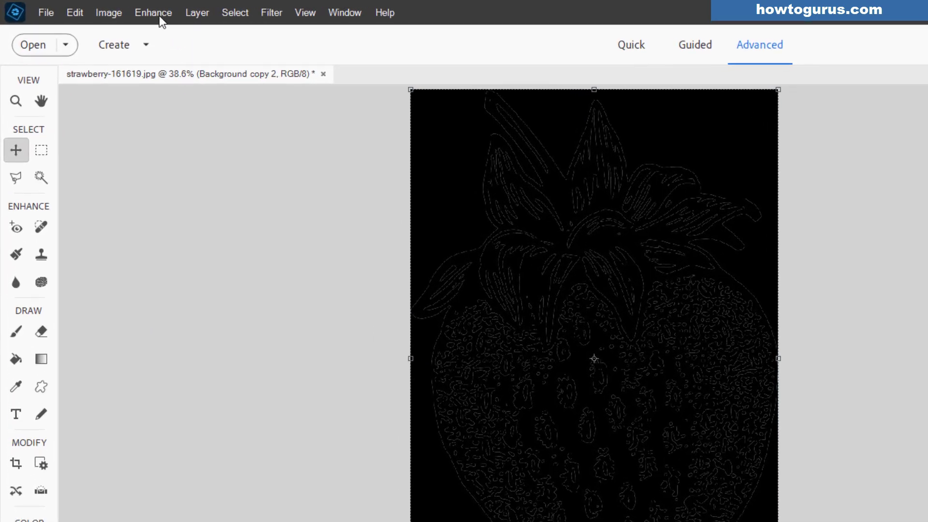
{"action": "left_click", "coordinate": [159, 17]}
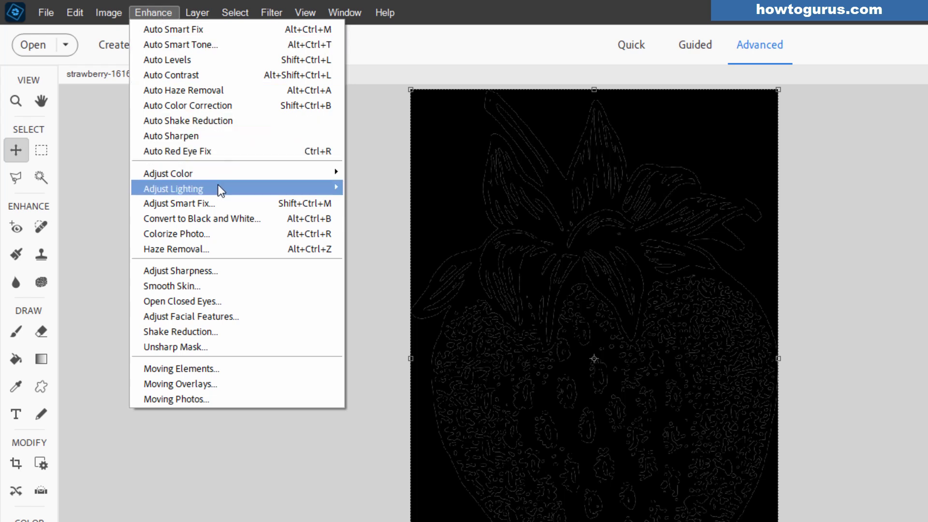
{"action": "mouse_move", "coordinate": [218, 189]}
{"action": "left_click", "coordinate": [348, 217]}
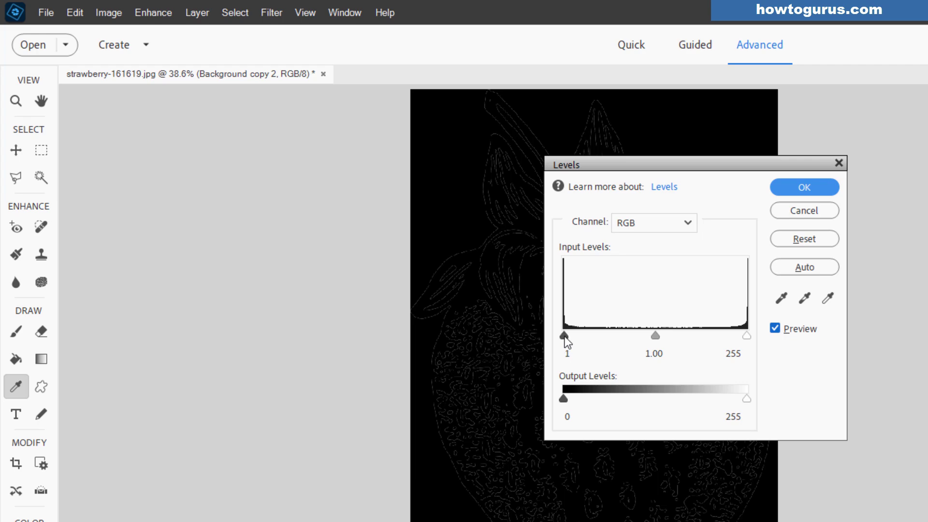
{"action": "left_click_drag", "start_coordinate": [565, 336], "coordinate": [761, 336]}
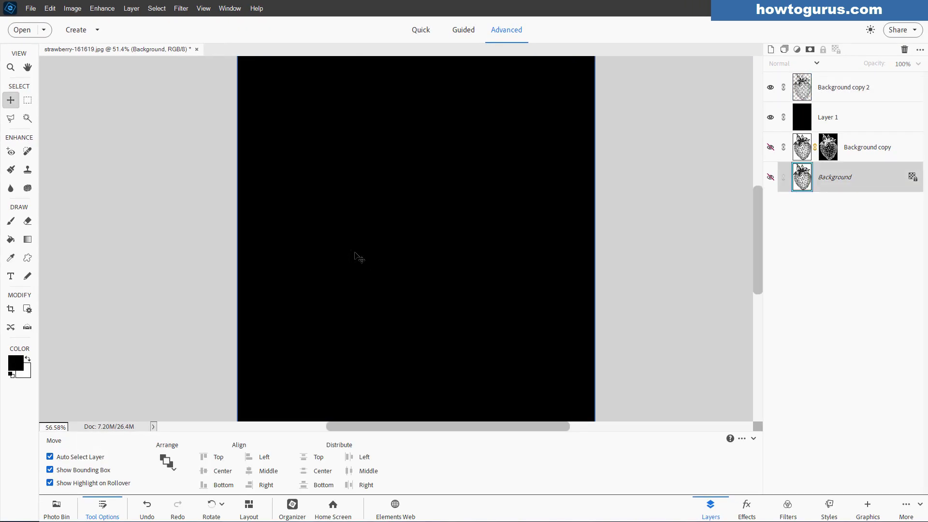
Step: Check the line art for pale edge pixels against the black fill and hide Layer 1
{"action": "scroll", "coordinate": [359, 257], "scroll_direction": "up", "scroll_amount": 2}
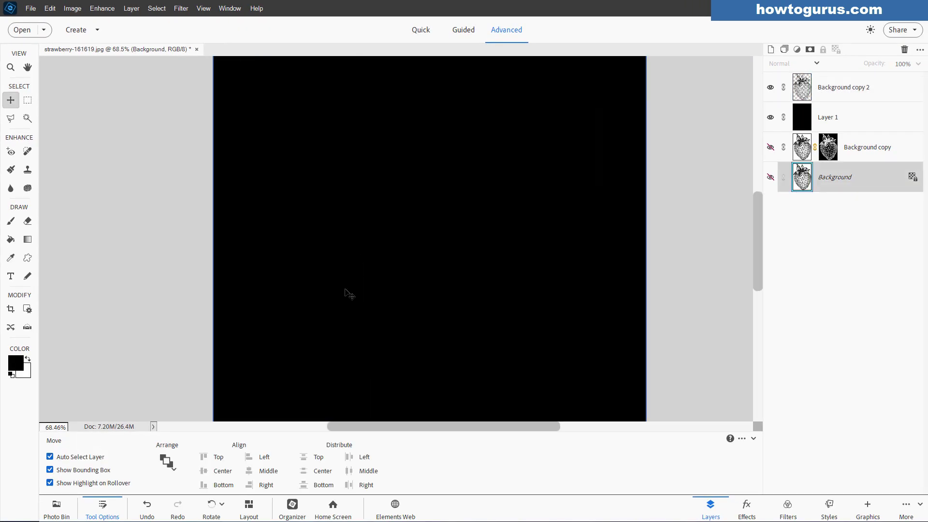
{"action": "scroll", "coordinate": [578, 311], "scroll_direction": "up", "scroll_amount": 5}
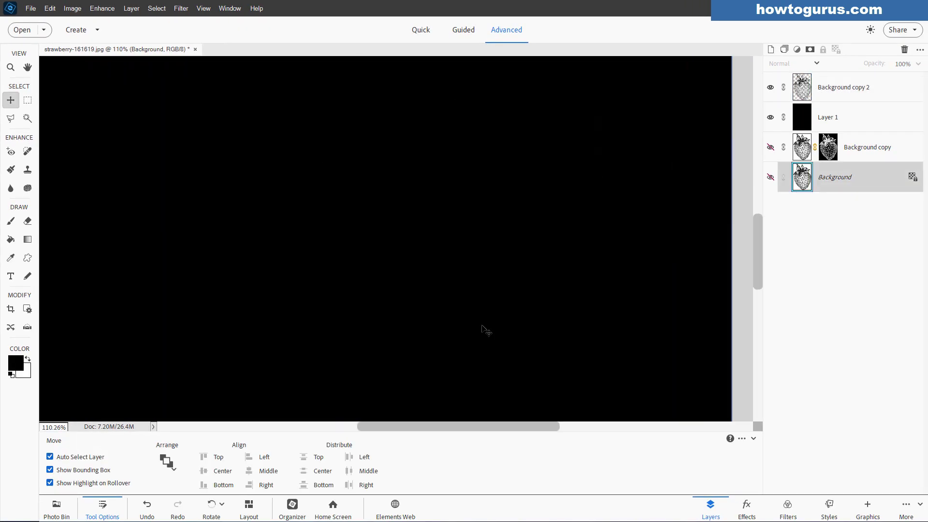
{"action": "scroll", "coordinate": [475, 259], "scroll_direction": "down", "scroll_amount": 4}
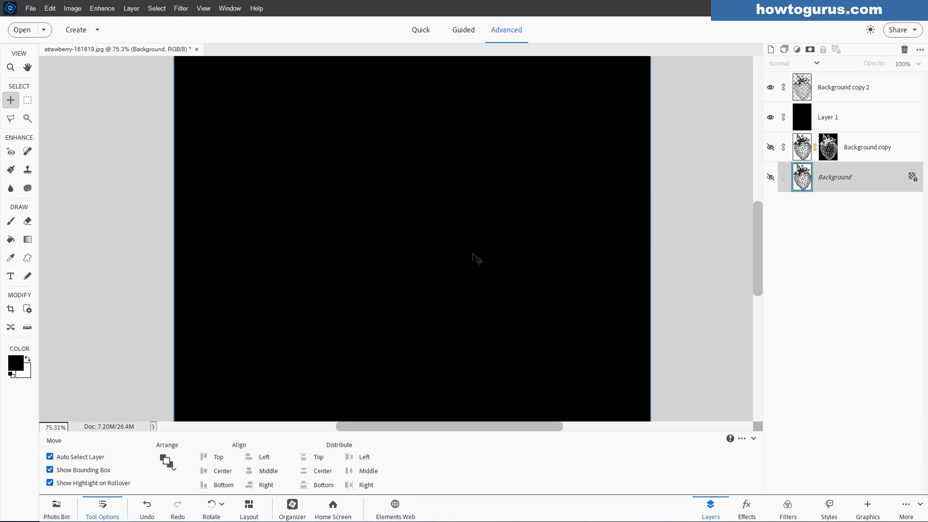
{"action": "key", "text": "ctrl+0"}
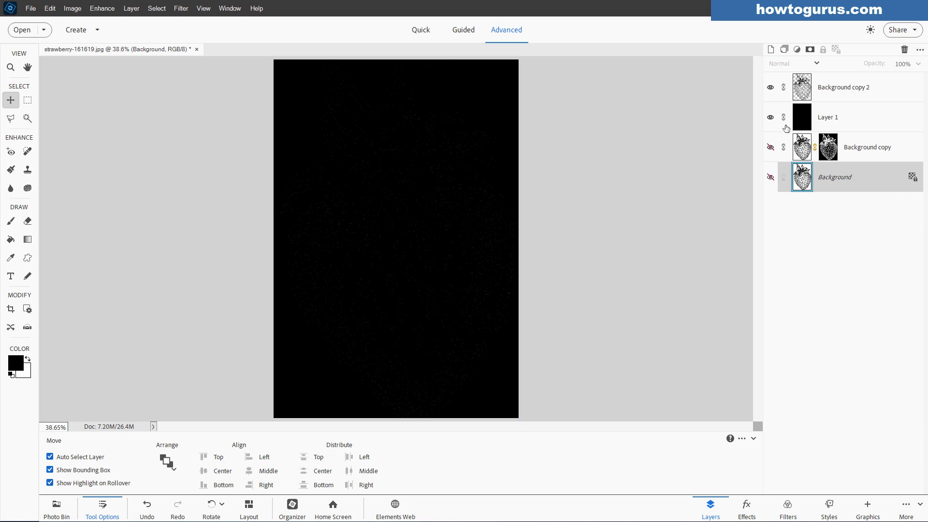
{"action": "left_click", "coordinate": [771, 118]}
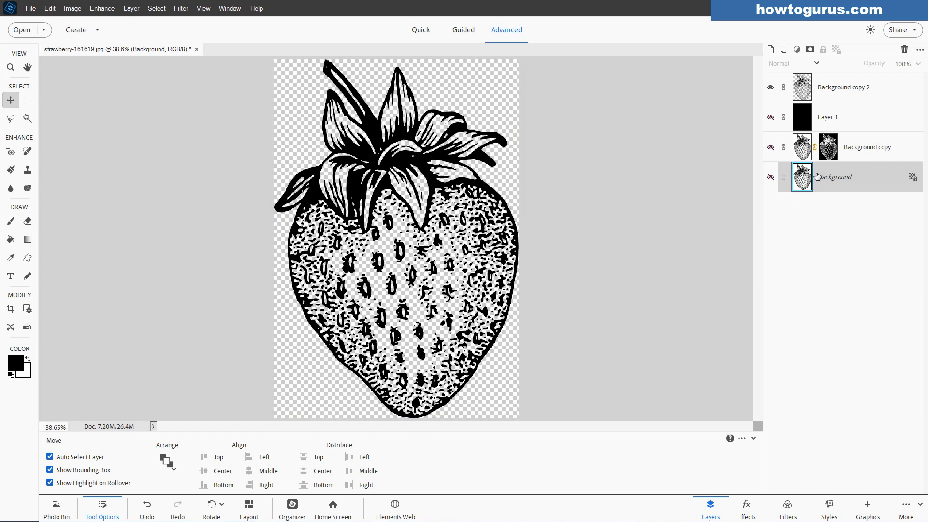
Step: Add a new empty layer directly above the hidden black Layer 1 for colouring the leaves
{"action": "left_click", "coordinate": [858, 114]}
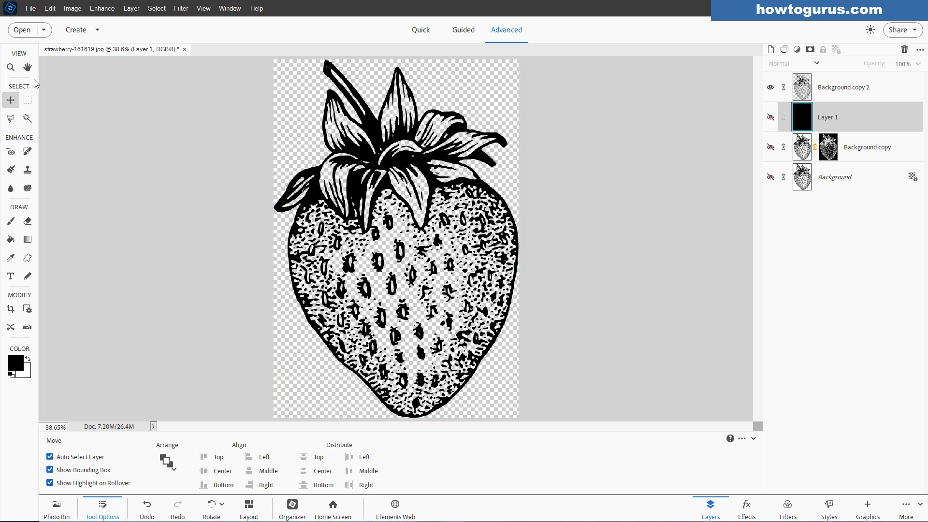
{"action": "left_click", "coordinate": [10, 68]}
{"action": "left_click_drag", "start_coordinate": [384, 132], "coordinate": [516, 234]}
{"action": "scroll", "coordinate": [516, 234], "scroll_direction": "down", "scroll_amount": 2}
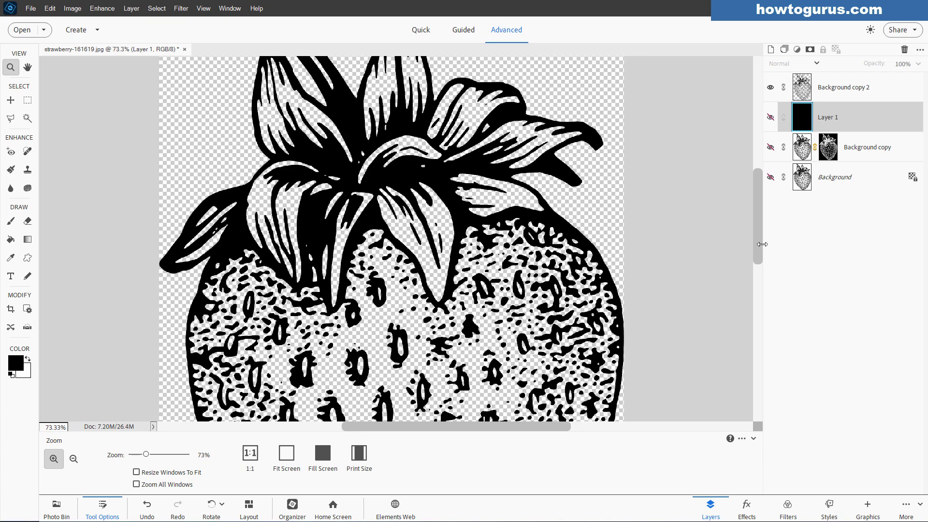
{"action": "scroll", "coordinate": [755, 225], "scroll_direction": "up", "scroll_amount": 4}
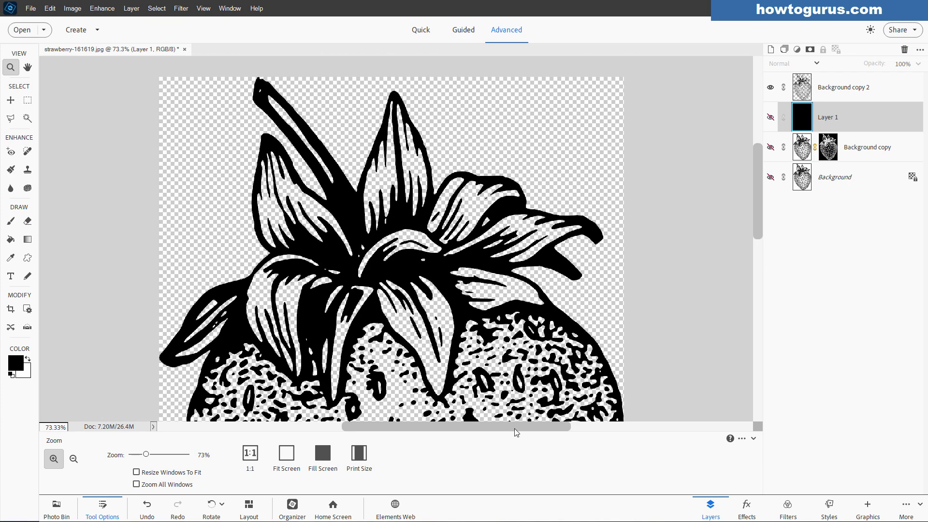
{"action": "scroll", "coordinate": [511, 430], "scroll_direction": "left", "scroll_amount": 2}
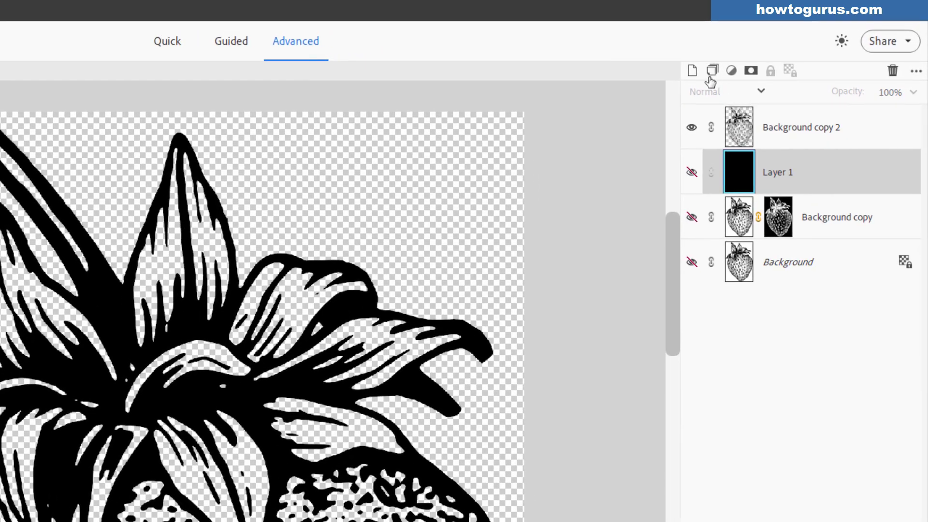
{"action": "left_click", "coordinate": [691, 72]}
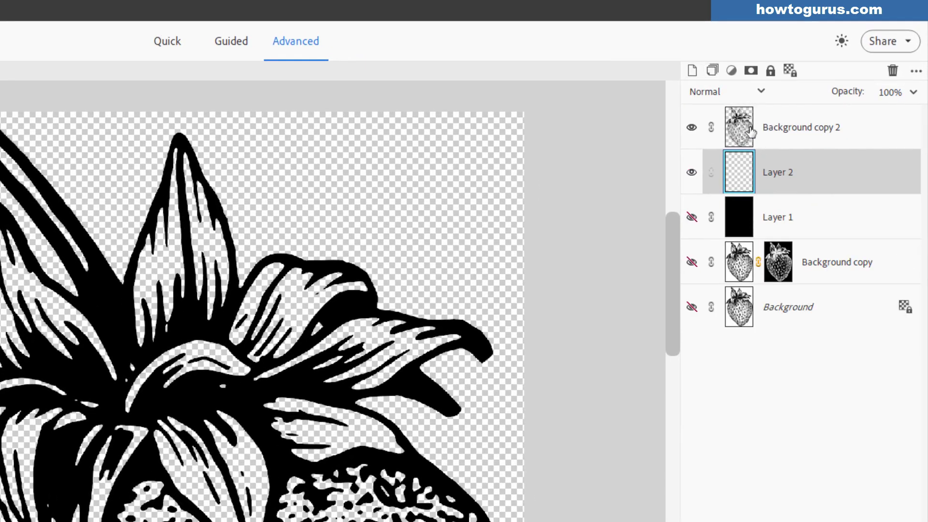
Step: Rename the Background copy 2 layer as Lines
{"action": "left_click", "coordinate": [813, 134]}
{"action": "double_click", "coordinate": [812, 133]}
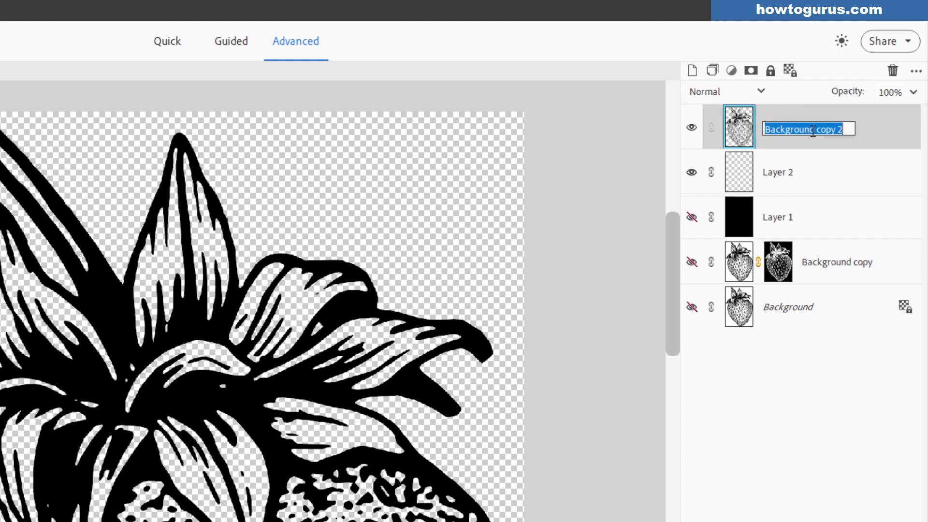
{"action": "type", "text": "Lines"}
{"action": "key", "text": "Return"}
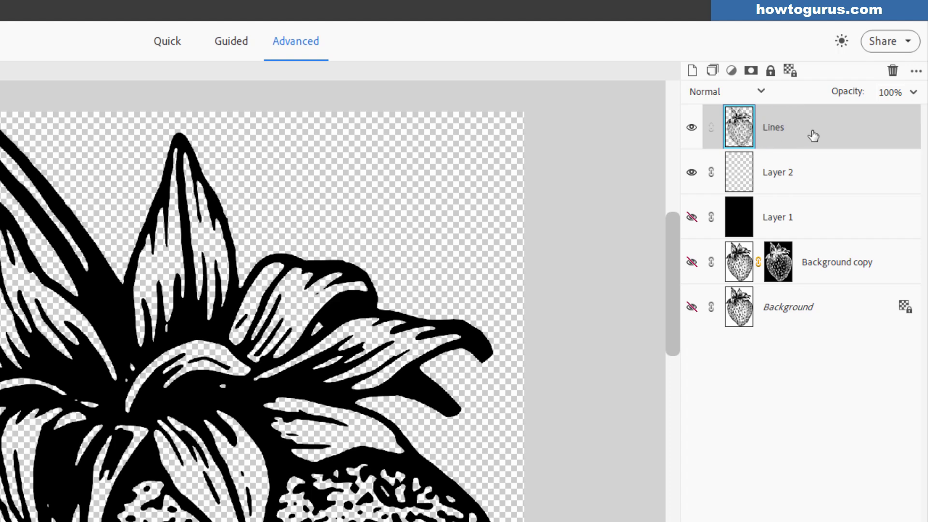
Step: Select the empty Layer 2 beneath Lines and set the foreground colour to green #049c0b
{"action": "left_click", "coordinate": [842, 182]}
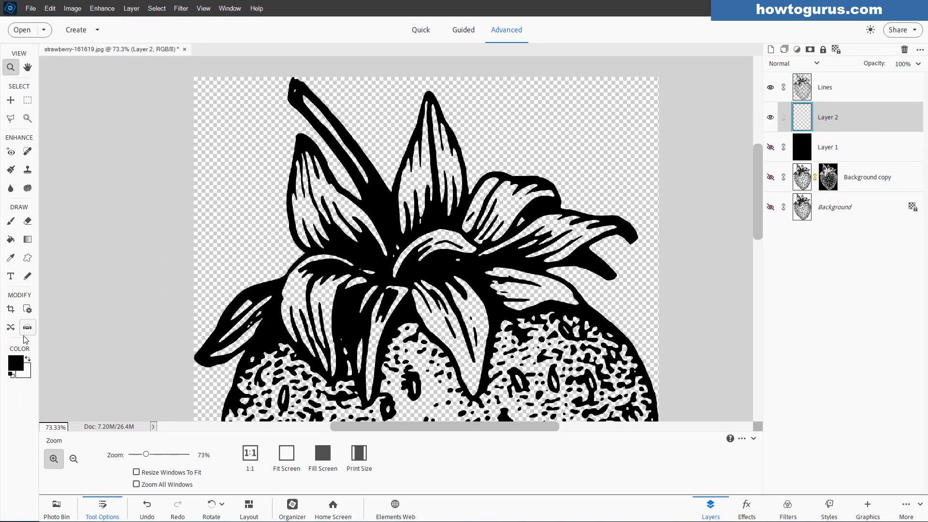
{"action": "left_click", "coordinate": [15, 363]}
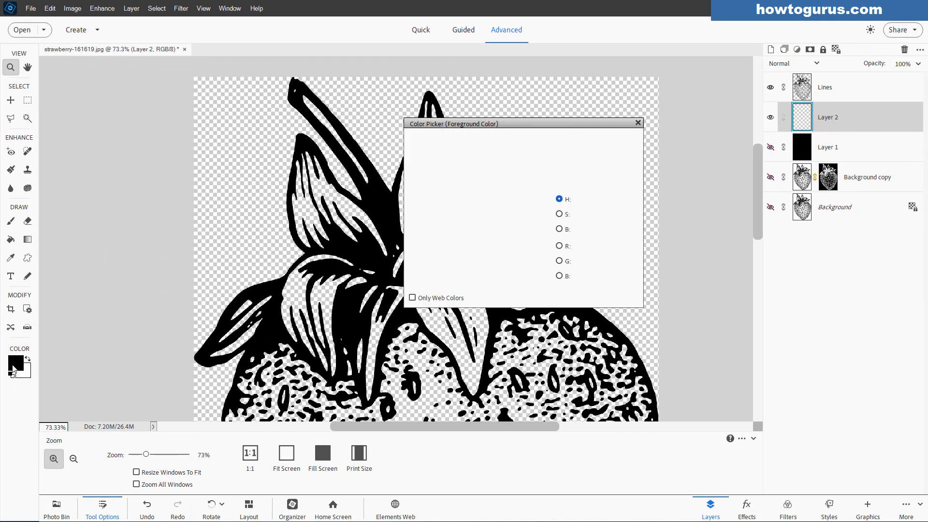
{"action": "left_click", "coordinate": [546, 240]}
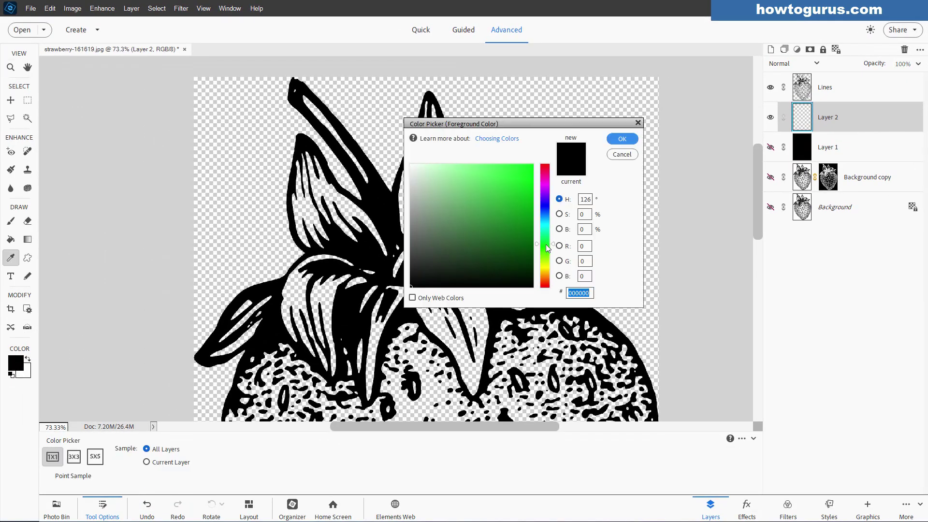
{"action": "left_click", "coordinate": [530, 198]}
{"action": "left_click_drag", "start_coordinate": [530, 199], "coordinate": [530, 211]}
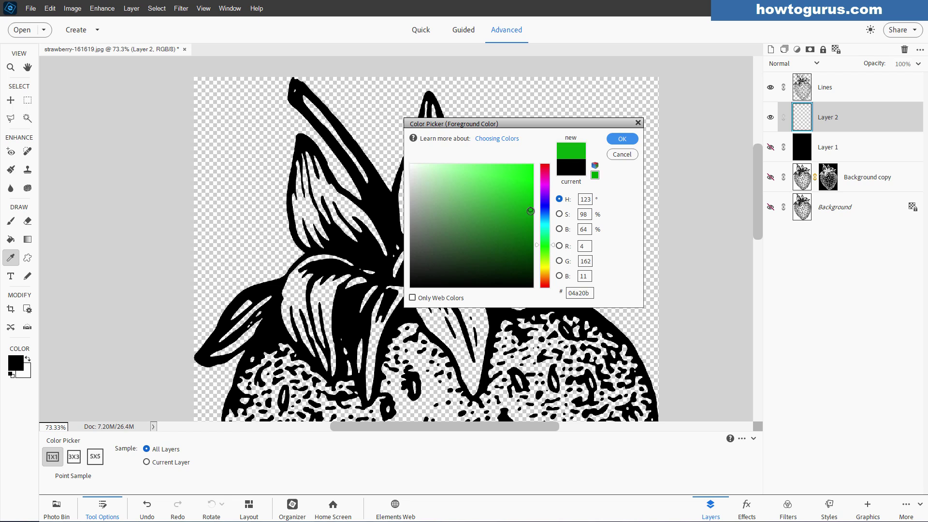
{"action": "left_click", "coordinate": [618, 140]}
{"action": "key", "text": "z"}
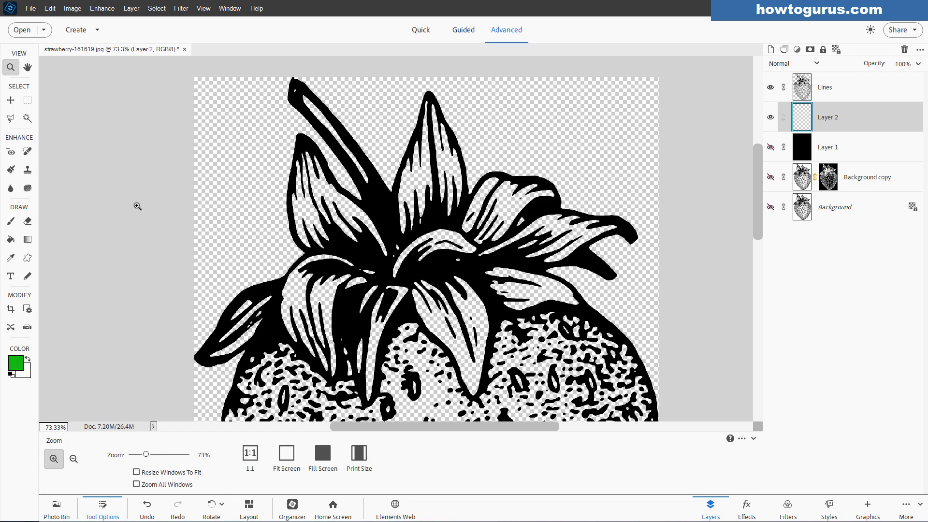
Step: Set up the Brush with the hard round 19 preset at 30 px and 100% opacity, keeping Layer 2 as the active layer
{"action": "left_click", "coordinate": [12, 222]}
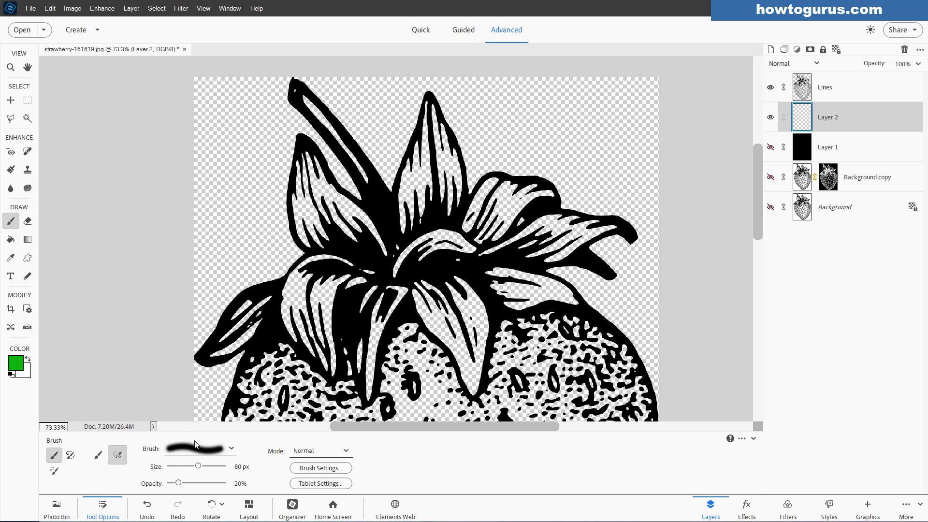
{"action": "left_click", "coordinate": [232, 450]}
{"action": "left_click", "coordinate": [191, 383]}
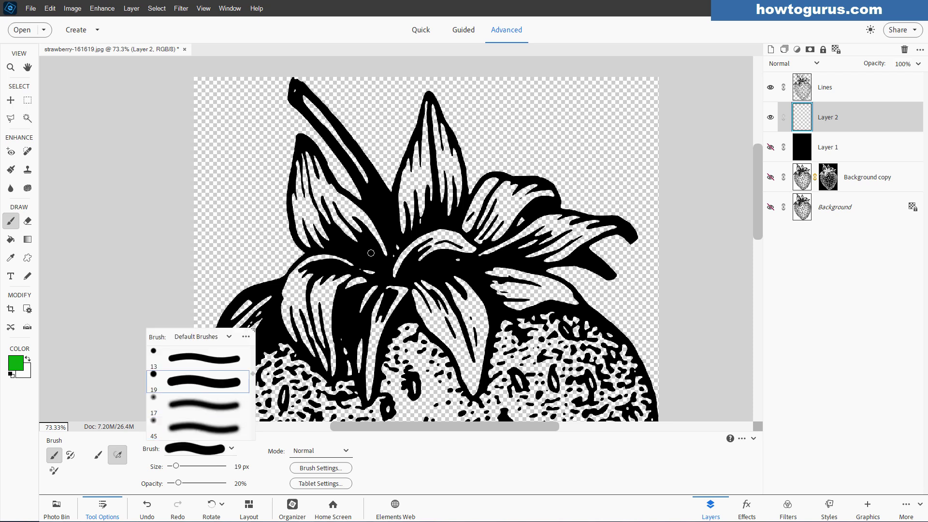
{"action": "scroll", "coordinate": [371, 253], "scroll_direction": "up", "scroll_amount": 1}
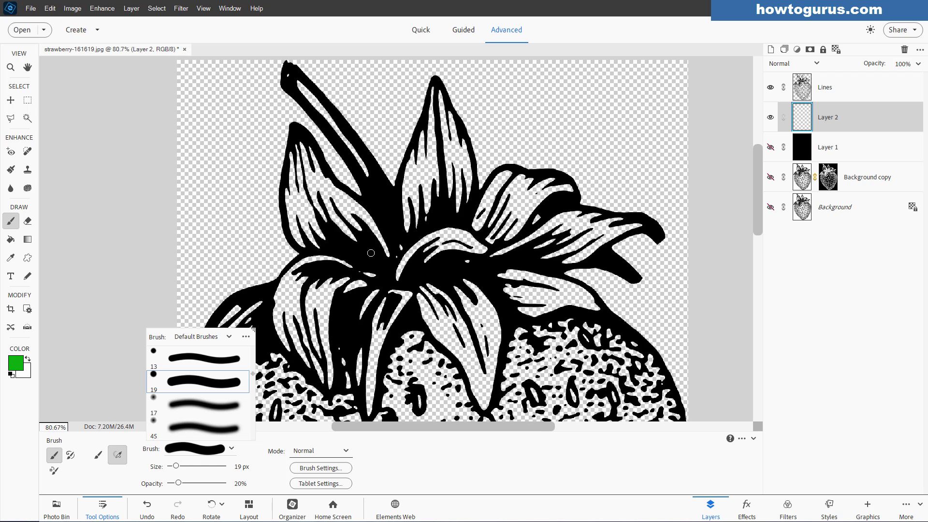
{"action": "left_click_drag", "start_coordinate": [177, 466], "coordinate": [180, 465]}
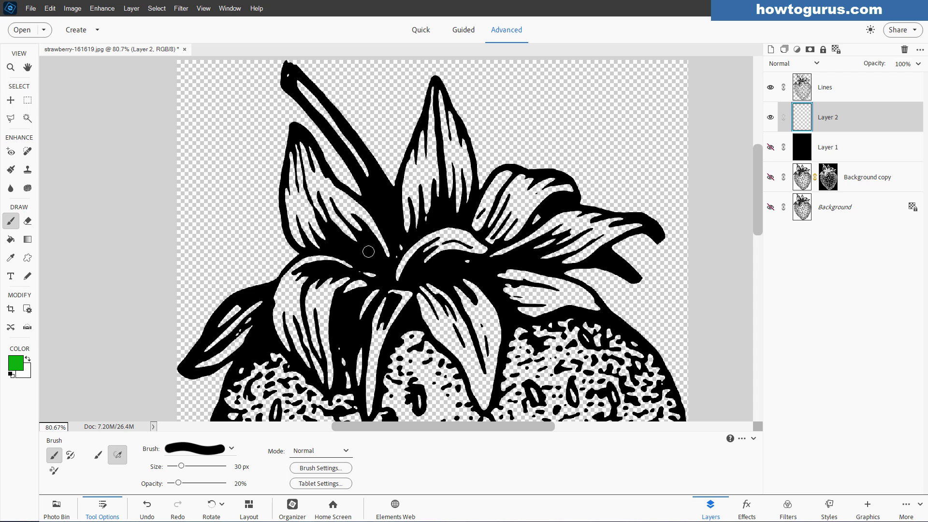
{"action": "key", "text": "alt+]"}
{"action": "left_click_drag", "start_coordinate": [178, 483], "coordinate": [264, 484]}
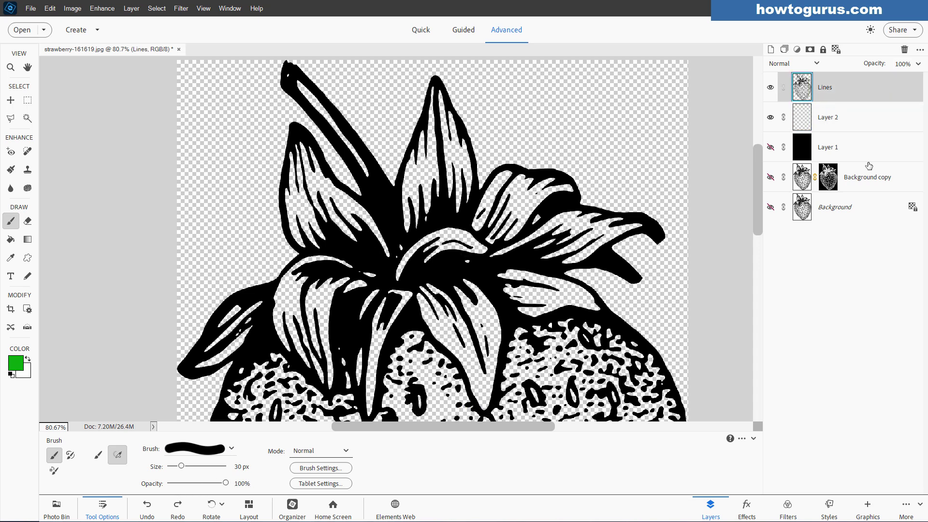
{"action": "left_click", "coordinate": [841, 118]}
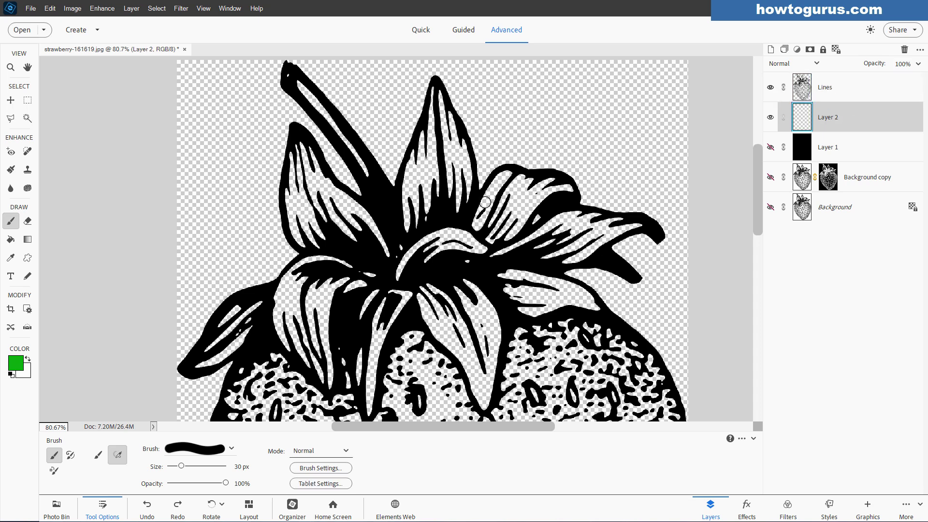
Step: Paint green on Layer 2 over the central curled leaf, the leaves to its right, the stem and the edges of the remaining leaves
{"action": "mouse_move", "coordinate": [463, 234]}
{"action": "left_mouse_down"}
{"action": "mouse_move", "coordinate": [481, 250]}
{"action": "mouse_move", "coordinate": [451, 232]}
{"action": "mouse_move", "coordinate": [463, 227]}
{"action": "mouse_move", "coordinate": [443, 250]}
{"action": "mouse_move", "coordinate": [423, 241]}
{"action": "mouse_move", "coordinate": [383, 285]}
{"action": "mouse_move", "coordinate": [415, 249]}
{"action": "mouse_move", "coordinate": [396, 272]}
{"action": "mouse_move", "coordinate": [412, 269]}
{"action": "mouse_move", "coordinate": [438, 233]}
{"action": "mouse_move", "coordinate": [426, 238]}
{"action": "mouse_move", "coordinate": [451, 276]}
{"action": "mouse_move", "coordinate": [473, 270]}
{"action": "left_mouse_up"}
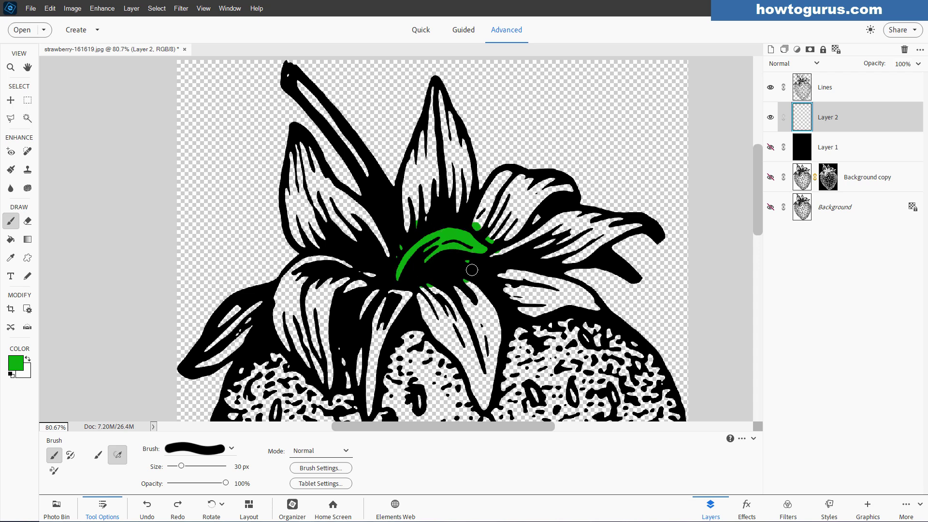
{"action": "mouse_move", "coordinate": [487, 202]}
{"action": "left_mouse_down"}
{"action": "mouse_move", "coordinate": [476, 244]}
{"action": "mouse_move", "coordinate": [469, 227]}
{"action": "mouse_move", "coordinate": [508, 174]}
{"action": "mouse_move", "coordinate": [569, 191]}
{"action": "mouse_move", "coordinate": [516, 189]}
{"action": "mouse_move", "coordinate": [494, 200]}
{"action": "mouse_move", "coordinate": [511, 182]}
{"action": "mouse_move", "coordinate": [493, 232]}
{"action": "mouse_move", "coordinate": [517, 192]}
{"action": "mouse_move", "coordinate": [500, 236]}
{"action": "mouse_move", "coordinate": [524, 213]}
{"action": "mouse_move", "coordinate": [498, 240]}
{"action": "mouse_move", "coordinate": [544, 201]}
{"action": "mouse_move", "coordinate": [520, 200]}
{"action": "mouse_move", "coordinate": [548, 195]}
{"action": "mouse_move", "coordinate": [515, 216]}
{"action": "mouse_move", "coordinate": [532, 207]}
{"action": "mouse_move", "coordinate": [521, 236]}
{"action": "mouse_move", "coordinate": [497, 254]}
{"action": "mouse_move", "coordinate": [570, 214]}
{"action": "mouse_move", "coordinate": [639, 225]}
{"action": "mouse_move", "coordinate": [540, 253]}
{"action": "mouse_move", "coordinate": [520, 245]}
{"action": "mouse_move", "coordinate": [571, 224]}
{"action": "mouse_move", "coordinate": [618, 229]}
{"action": "mouse_move", "coordinate": [537, 270]}
{"action": "mouse_move", "coordinate": [596, 310]}
{"action": "mouse_move", "coordinate": [516, 312]}
{"action": "mouse_move", "coordinate": [540, 296]}
{"action": "left_mouse_up"}
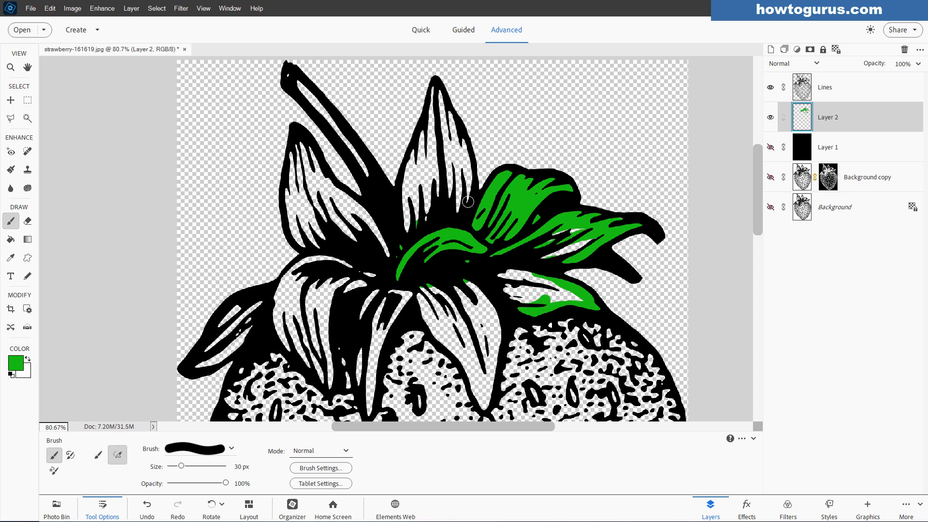
{"action": "mouse_move", "coordinate": [470, 188]}
{"action": "left_mouse_down"}
{"action": "mouse_move", "coordinate": [435, 90]}
{"action": "mouse_move", "coordinate": [408, 172]}
{"action": "mouse_move", "coordinate": [406, 235]}
{"action": "left_mouse_up"}
{"action": "left_click_drag", "start_coordinate": [376, 182], "coordinate": [291, 79]}
{"action": "left_click_drag", "start_coordinate": [307, 145], "coordinate": [373, 230]}
{"action": "left_click_drag", "start_coordinate": [300, 148], "coordinate": [295, 232]}
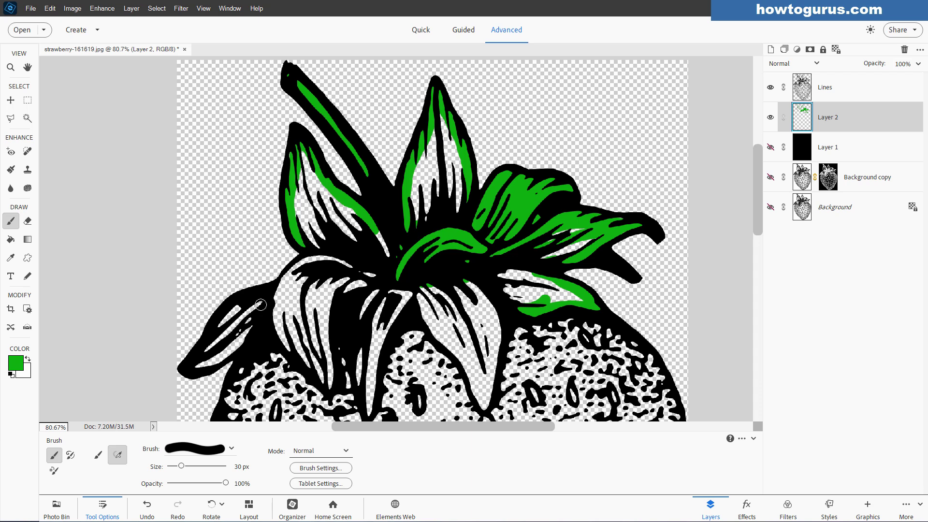
{"action": "left_click_drag", "start_coordinate": [261, 304], "coordinate": [221, 323]}
{"action": "mouse_move", "coordinate": [201, 360]}
{"action": "left_mouse_down"}
{"action": "mouse_move", "coordinate": [231, 339]}
{"action": "mouse_move", "coordinate": [219, 358]}
{"action": "mouse_move", "coordinate": [247, 335]}
{"action": "mouse_move", "coordinate": [278, 329]}
{"action": "mouse_move", "coordinate": [329, 386]}
{"action": "mouse_move", "coordinate": [331, 363]}
{"action": "mouse_move", "coordinate": [351, 354]}
{"action": "mouse_move", "coordinate": [349, 378]}
{"action": "mouse_move", "coordinate": [323, 380]}
{"action": "mouse_move", "coordinate": [335, 367]}
{"action": "mouse_move", "coordinate": [368, 412]}
{"action": "mouse_move", "coordinate": [373, 334]}
{"action": "mouse_move", "coordinate": [382, 344]}
{"action": "mouse_move", "coordinate": [414, 317]}
{"action": "mouse_move", "coordinate": [465, 364]}
{"action": "mouse_move", "coordinate": [485, 405]}
{"action": "mouse_move", "coordinate": [500, 311]}
{"action": "mouse_move", "coordinate": [481, 382]}
{"action": "mouse_move", "coordinate": [472, 361]}
{"action": "left_mouse_up"}
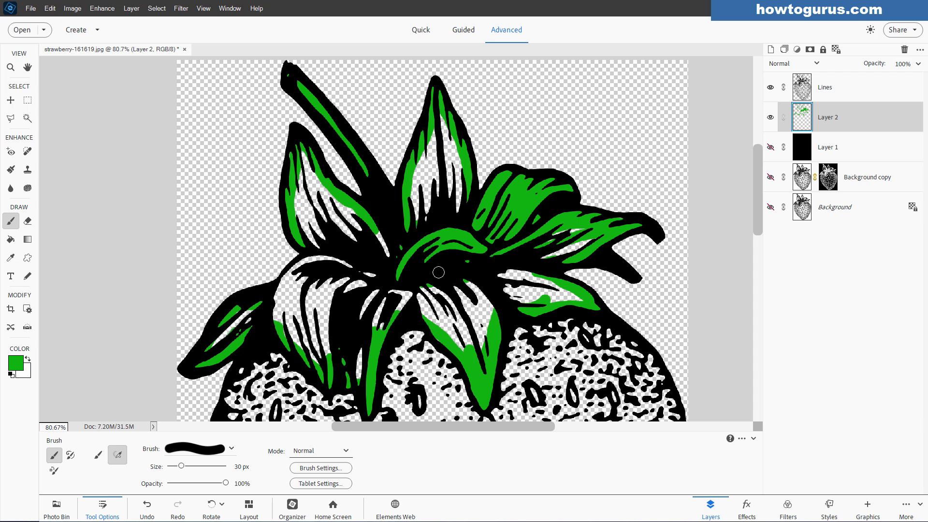
Step: Enlarge the brush to 80 px and fill the interiors of the upper leaves with green
{"action": "key", "text": "bracketright"}
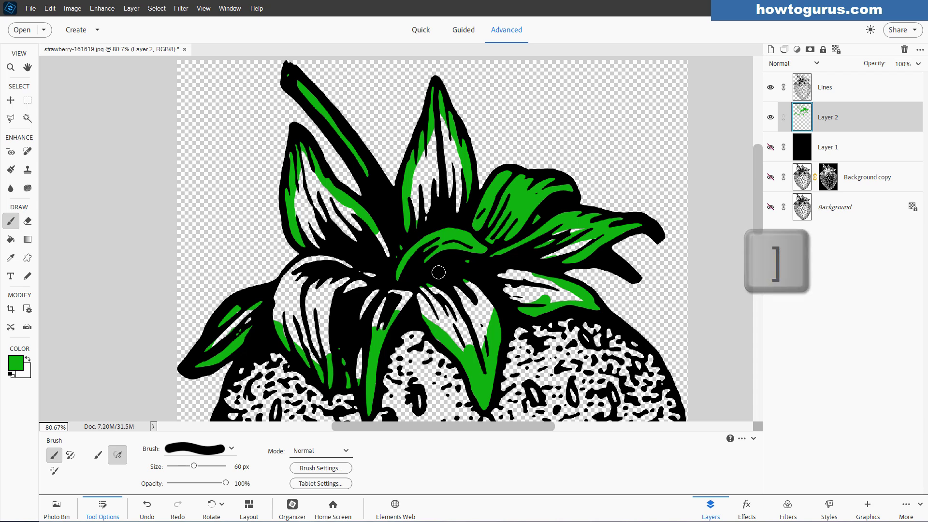
{"action": "key", "text": "bracketright"}
{"action": "key", "text": "bracketright"}
{"action": "mouse_move", "coordinate": [302, 169]}
{"action": "left_mouse_down"}
{"action": "mouse_move", "coordinate": [317, 231]}
{"action": "mouse_move", "coordinate": [316, 197]}
{"action": "mouse_move", "coordinate": [390, 254]}
{"action": "mouse_move", "coordinate": [354, 219]}
{"action": "mouse_move", "coordinate": [324, 228]}
{"action": "mouse_move", "coordinate": [343, 248]}
{"action": "mouse_move", "coordinate": [387, 250]}
{"action": "mouse_move", "coordinate": [441, 127]}
{"action": "mouse_move", "coordinate": [453, 188]}
{"action": "mouse_move", "coordinate": [428, 215]}
{"action": "mouse_move", "coordinate": [427, 196]}
{"action": "mouse_move", "coordinate": [442, 185]}
{"action": "mouse_move", "coordinate": [455, 244]}
{"action": "mouse_move", "coordinate": [503, 259]}
{"action": "mouse_move", "coordinate": [585, 236]}
{"action": "mouse_move", "coordinate": [561, 247]}
{"action": "mouse_move", "coordinate": [549, 294]}
{"action": "left_mouse_up"}
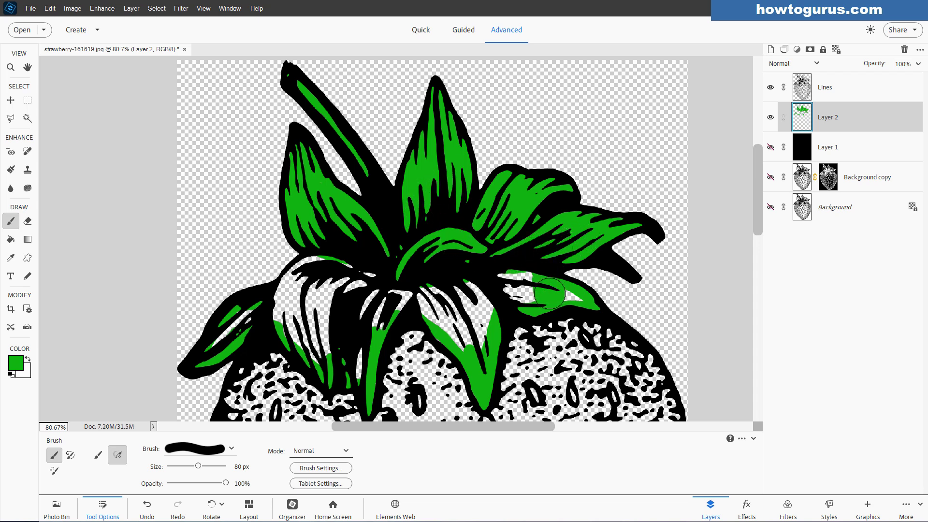
Step: Reduce the brush to 50 px and fill the unpainted areas of the lower and side leaves with green
{"action": "key", "text": "bracketleft"}
{"action": "key", "text": "bracketleft"}
{"action": "key", "text": "bracketleft"}
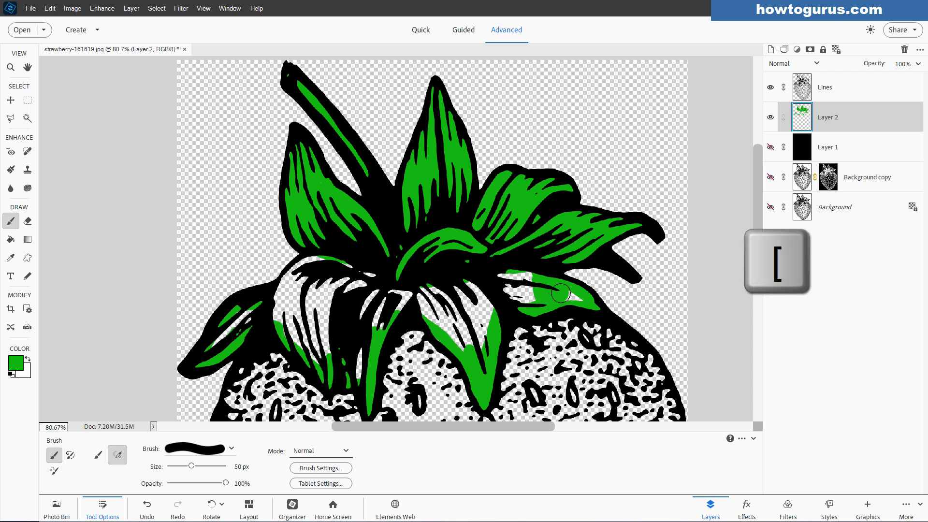
{"action": "mouse_move", "coordinate": [574, 298]}
{"action": "left_mouse_down"}
{"action": "mouse_move", "coordinate": [511, 296]}
{"action": "mouse_move", "coordinate": [538, 280]}
{"action": "left_mouse_up"}
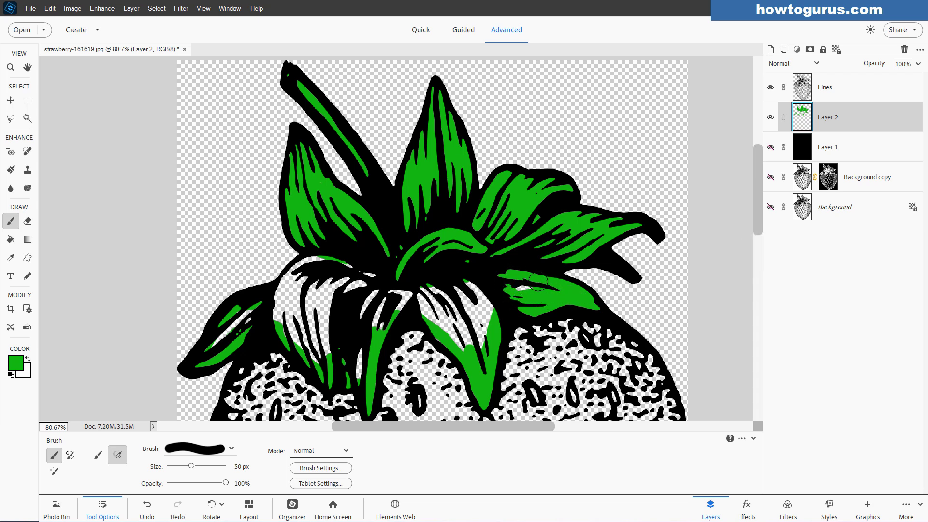
{"action": "mouse_move", "coordinate": [480, 287]}
{"action": "left_mouse_down"}
{"action": "mouse_move", "coordinate": [313, 261]}
{"action": "mouse_move", "coordinate": [283, 302]}
{"action": "mouse_move", "coordinate": [218, 347]}
{"action": "left_mouse_up"}
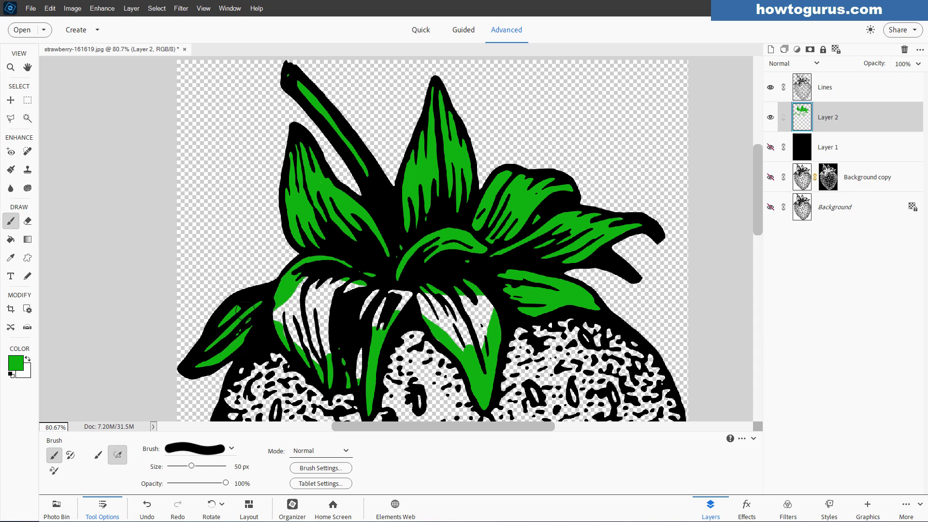
{"action": "mouse_move", "coordinate": [276, 317]}
{"action": "left_mouse_down"}
{"action": "mouse_move", "coordinate": [319, 357]}
{"action": "mouse_move", "coordinate": [333, 333]}
{"action": "mouse_move", "coordinate": [318, 334]}
{"action": "mouse_move", "coordinate": [315, 320]}
{"action": "mouse_move", "coordinate": [288, 308]}
{"action": "mouse_move", "coordinate": [297, 326]}
{"action": "mouse_move", "coordinate": [306, 286]}
{"action": "mouse_move", "coordinate": [369, 289]}
{"action": "mouse_move", "coordinate": [313, 297]}
{"action": "left_mouse_up"}
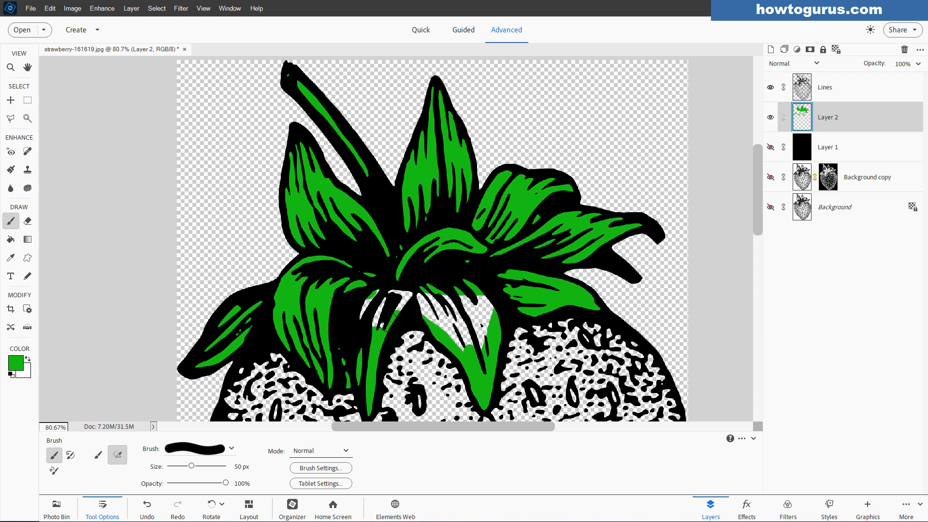
{"action": "mouse_move", "coordinate": [387, 325]}
{"action": "left_mouse_down"}
{"action": "mouse_move", "coordinate": [367, 297]}
{"action": "mouse_move", "coordinate": [379, 325]}
{"action": "mouse_move", "coordinate": [424, 300]}
{"action": "mouse_move", "coordinate": [454, 335]}
{"action": "mouse_move", "coordinate": [476, 304]}
{"action": "mouse_move", "coordinate": [484, 338]}
{"action": "mouse_move", "coordinate": [475, 349]}
{"action": "left_mouse_up"}
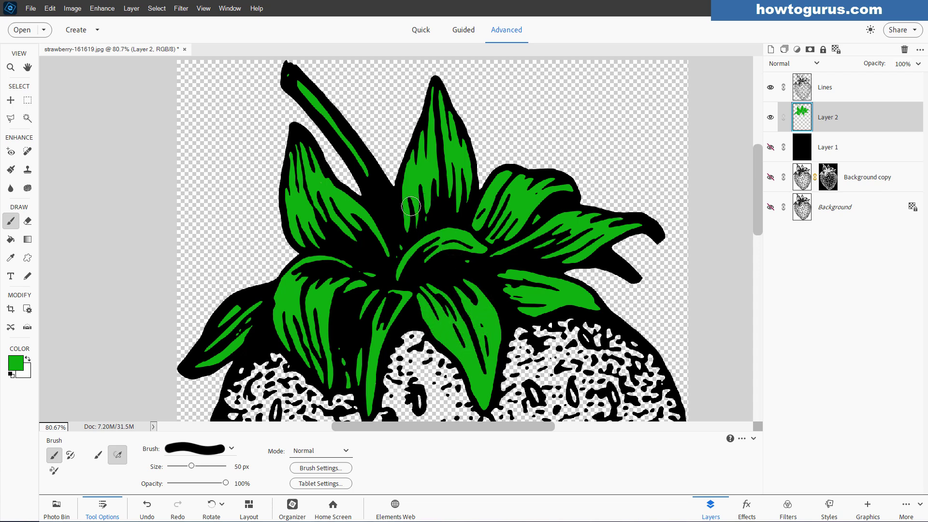
Step: Set the foreground colour to darker green #016706 and reduce the brush size to 35 px
{"action": "left_click", "coordinate": [19, 363]}
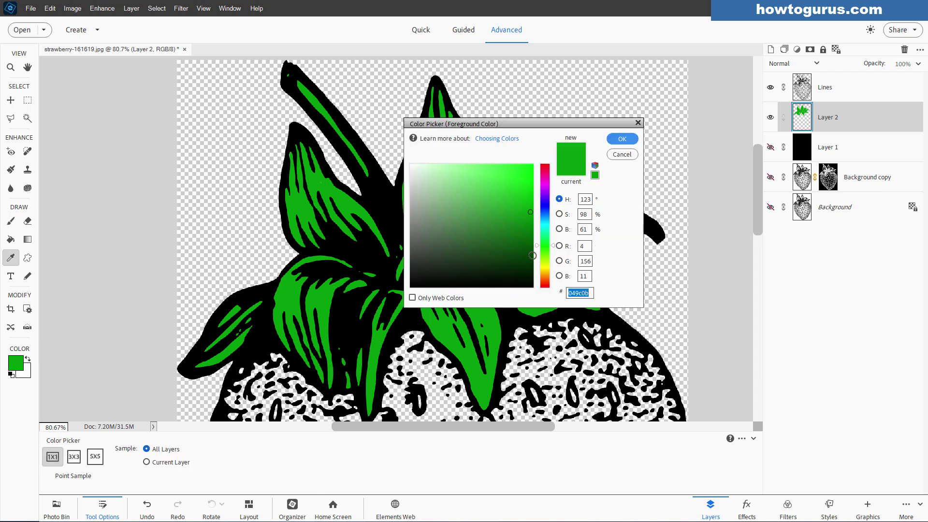
{"action": "left_click_drag", "start_coordinate": [530, 240], "coordinate": [533, 237]}
{"action": "left_click", "coordinate": [622, 139]}
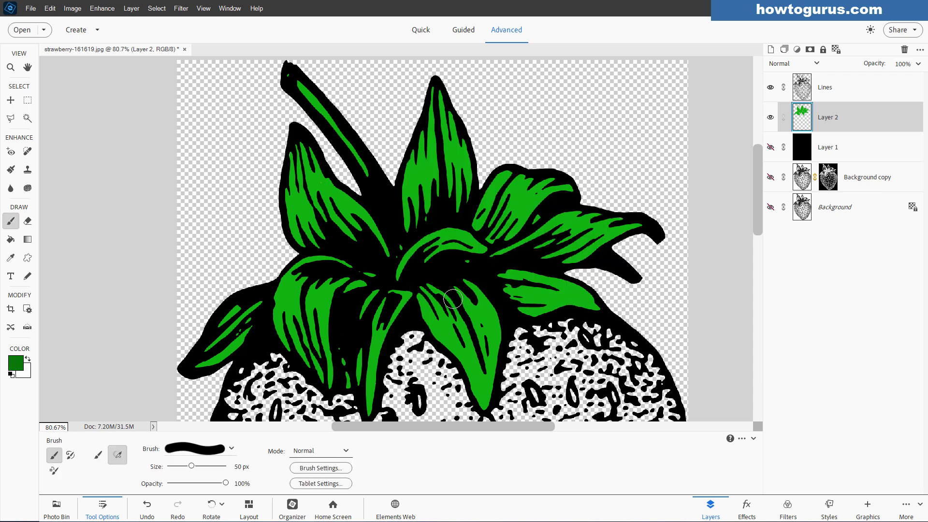
{"action": "key", "text": "bracketleft"}
{"action": "key", "text": "bracketleft"}
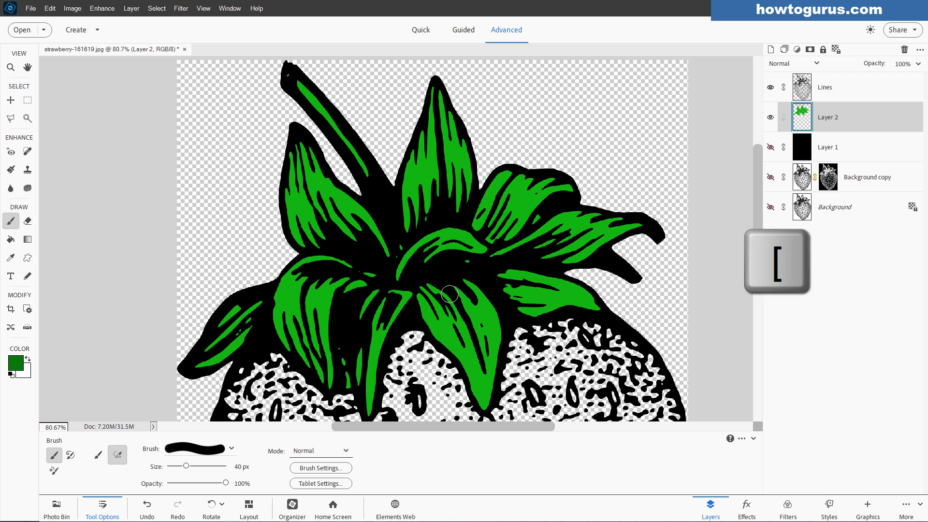
Step: Paint dark green shading along the undersides and shadowed halves of the lower leaves on Layer 2
{"action": "mouse_move", "coordinate": [449, 293]}
{"action": "left_mouse_down"}
{"action": "mouse_move", "coordinate": [460, 322]}
{"action": "mouse_move", "coordinate": [433, 300]}
{"action": "mouse_move", "coordinate": [429, 319]}
{"action": "mouse_move", "coordinate": [418, 290]}
{"action": "mouse_move", "coordinate": [428, 322]}
{"action": "mouse_move", "coordinate": [467, 361]}
{"action": "mouse_move", "coordinate": [446, 329]}
{"action": "mouse_move", "coordinate": [465, 355]}
{"action": "mouse_move", "coordinate": [461, 333]}
{"action": "mouse_move", "coordinate": [472, 349]}
{"action": "mouse_move", "coordinate": [469, 340]}
{"action": "mouse_move", "coordinate": [484, 395]}
{"action": "mouse_move", "coordinate": [472, 375]}
{"action": "left_mouse_up"}
{"action": "mouse_move", "coordinate": [509, 292]}
{"action": "left_mouse_down"}
{"action": "mouse_move", "coordinate": [544, 308]}
{"action": "mouse_move", "coordinate": [528, 307]}
{"action": "mouse_move", "coordinate": [594, 310]}
{"action": "mouse_move", "coordinate": [539, 297]}
{"action": "mouse_move", "coordinate": [598, 313]}
{"action": "left_mouse_up"}
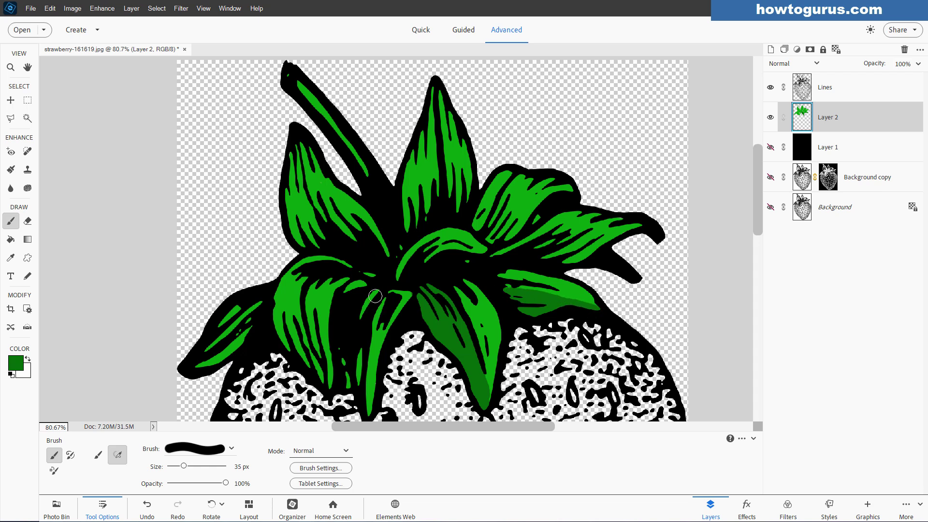
{"action": "left_click_drag", "start_coordinate": [375, 295], "coordinate": [349, 299]}
{"action": "mouse_move", "coordinate": [347, 265]}
{"action": "left_mouse_down"}
{"action": "mouse_move", "coordinate": [317, 258]}
{"action": "mouse_move", "coordinate": [289, 276]}
{"action": "mouse_move", "coordinate": [280, 332]}
{"action": "mouse_move", "coordinate": [276, 300]}
{"action": "mouse_move", "coordinate": [290, 347]}
{"action": "mouse_move", "coordinate": [321, 378]}
{"action": "mouse_move", "coordinate": [298, 315]}
{"action": "mouse_move", "coordinate": [301, 276]}
{"action": "mouse_move", "coordinate": [292, 324]}
{"action": "mouse_move", "coordinate": [301, 344]}
{"action": "left_mouse_up"}
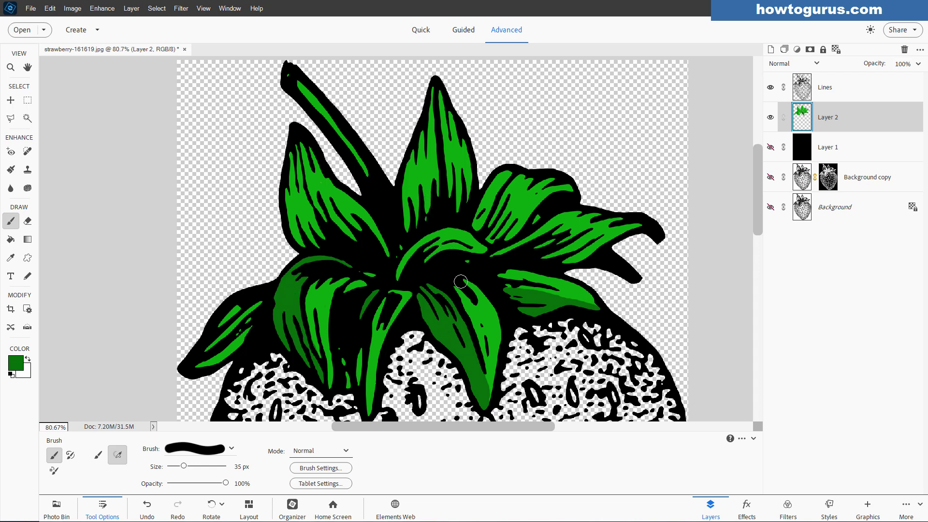
Step: Add a new empty layer directly above the green leaf layer for colouring the strawberry's body
{"action": "scroll", "coordinate": [436, 271], "scroll_direction": "down", "scroll_amount": 1}
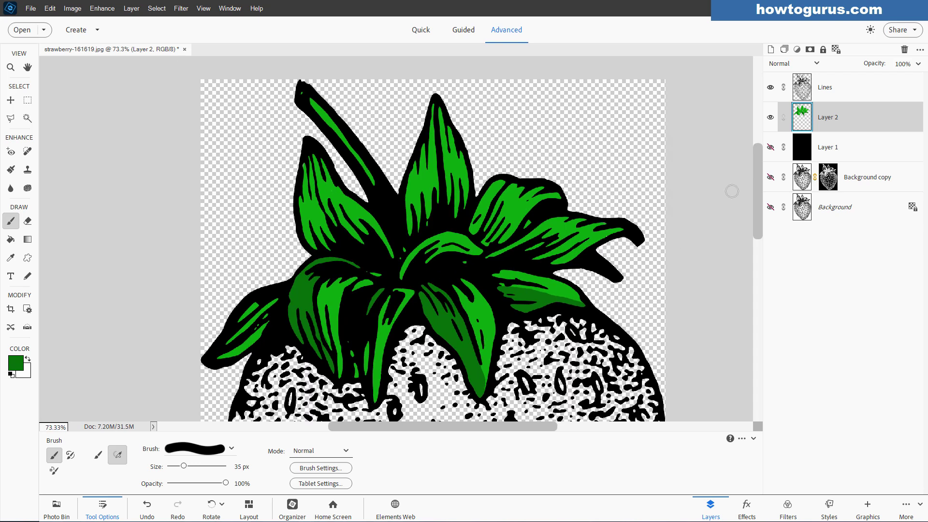
{"action": "left_click_drag", "start_coordinate": [753, 179], "coordinate": [759, 237]}
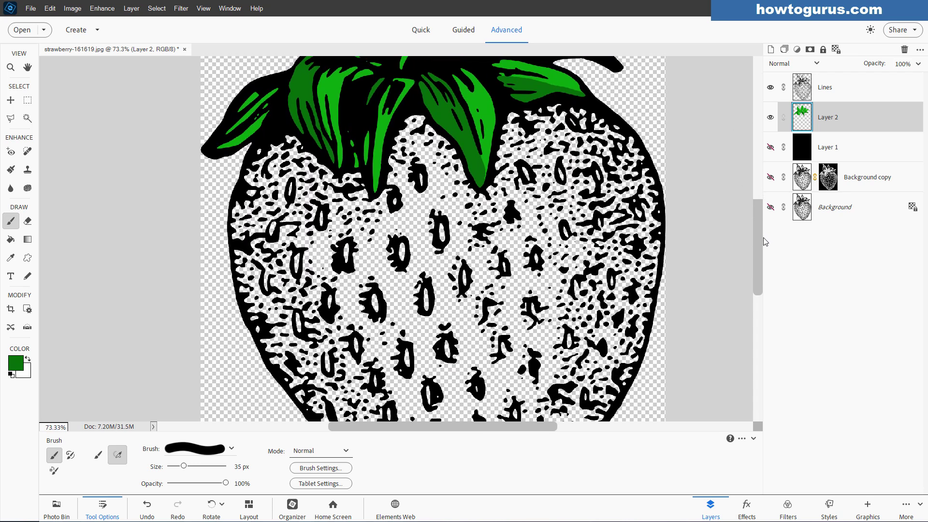
{"action": "scroll", "coordinate": [526, 253], "scroll_direction": "down", "scroll_amount": 1}
{"action": "scroll", "coordinate": [527, 252], "scroll_direction": "down", "scroll_amount": 4}
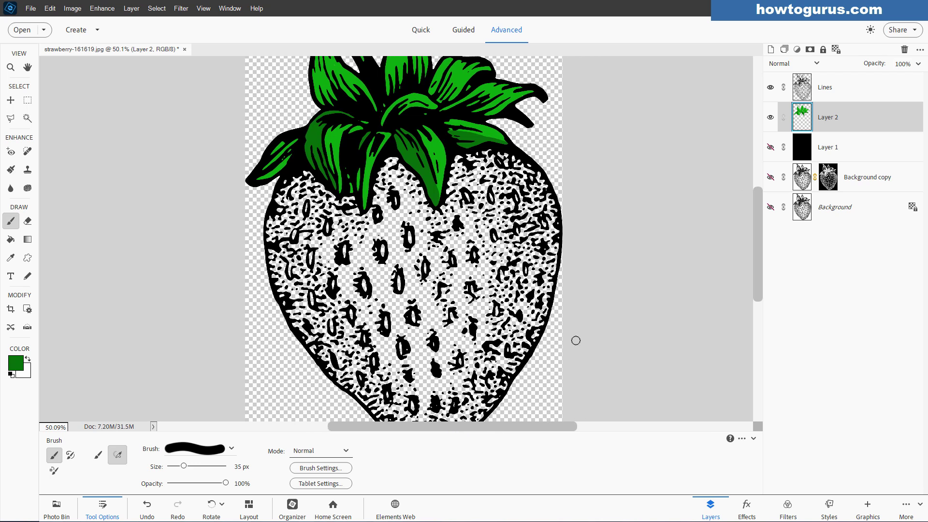
{"action": "left_click_drag", "start_coordinate": [759, 220], "coordinate": [758, 236]}
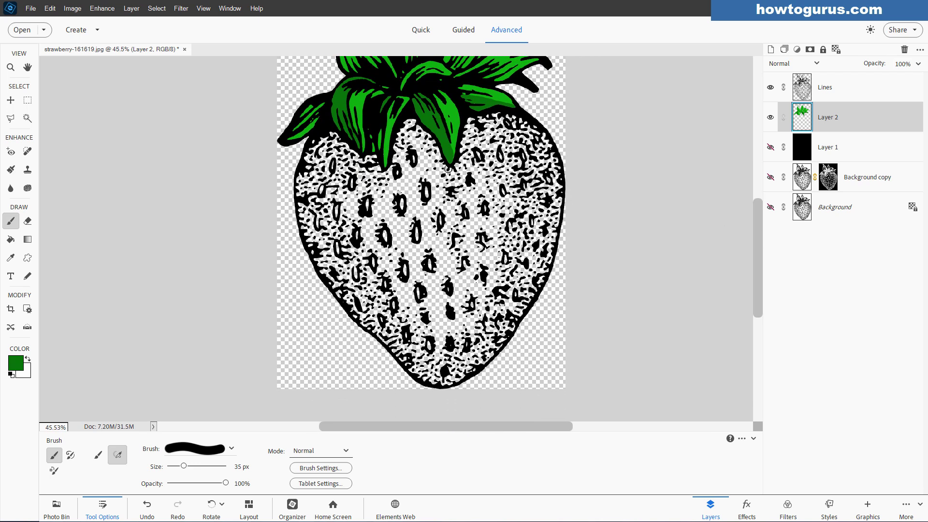
{"action": "left_click", "coordinate": [771, 48]}
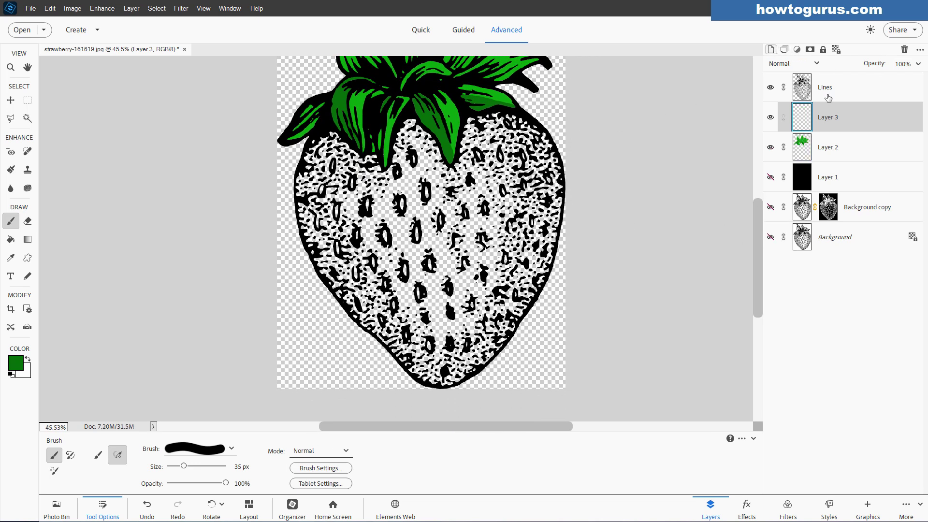
Step: Set the foreground colour to a dark red, about #bc0009
{"action": "left_click", "coordinate": [21, 363]}
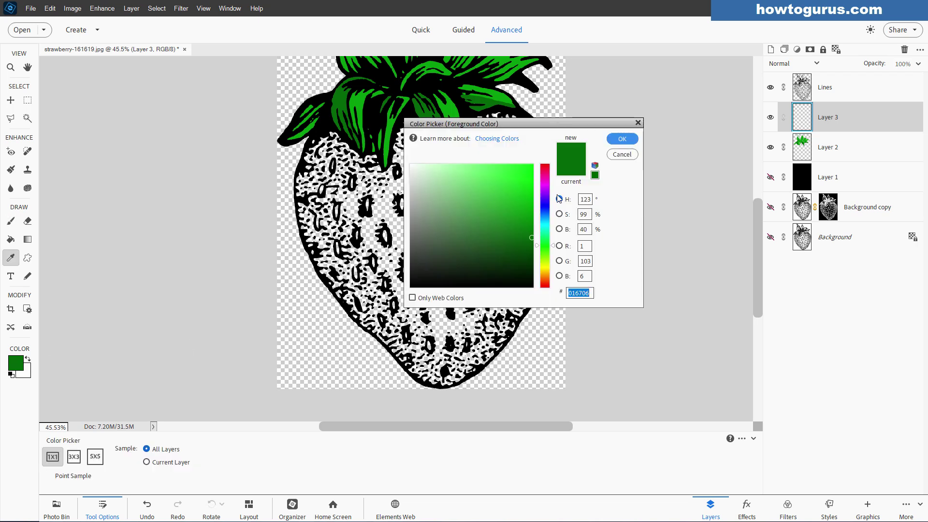
{"action": "mouse_move", "coordinate": [549, 199]}
{"action": "left_mouse_down"}
{"action": "mouse_move", "coordinate": [550, 173]}
{"action": "mouse_move", "coordinate": [534, 164]}
{"action": "mouse_move", "coordinate": [532, 196]}
{"action": "left_mouse_up"}
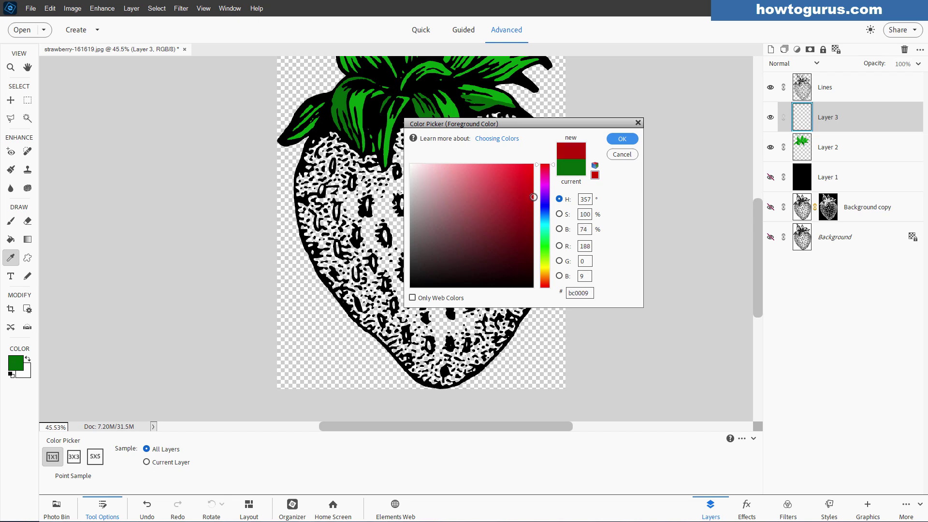
{"action": "left_click", "coordinate": [627, 140]}
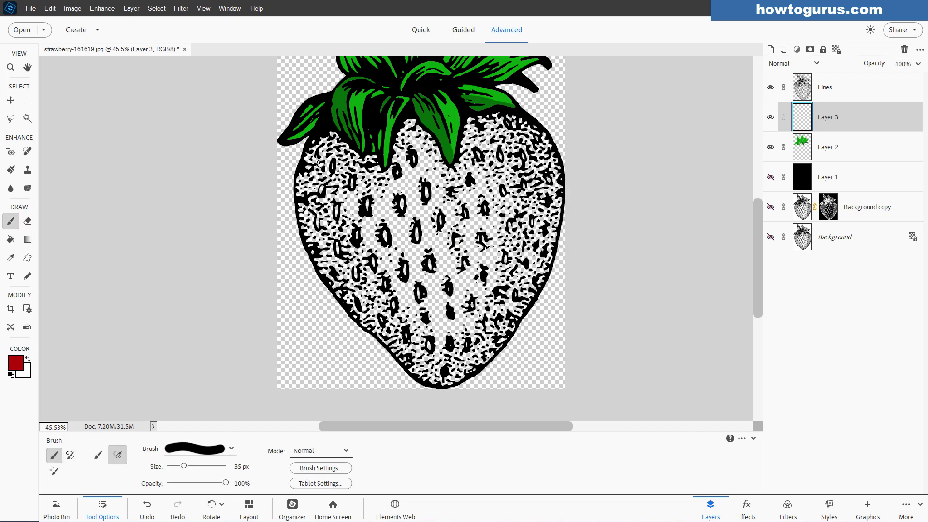
Step: Enlarge the brush to 60 px and paint dark red along the strawberry body's whole outline and below the leaves on Layer 3
{"action": "key", "text": "bracketright"}
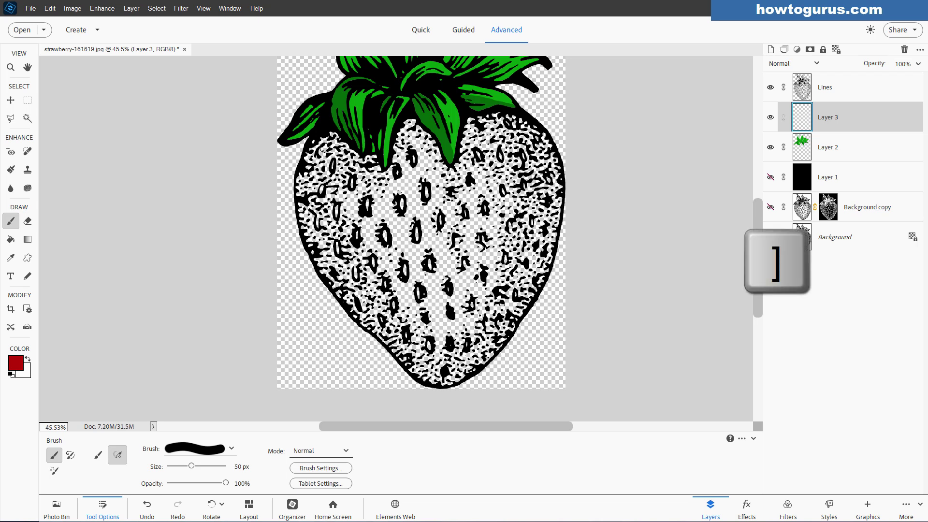
{"action": "key", "text": "bracketright"}
{"action": "left_click_drag", "start_coordinate": [323, 148], "coordinate": [335, 140]}
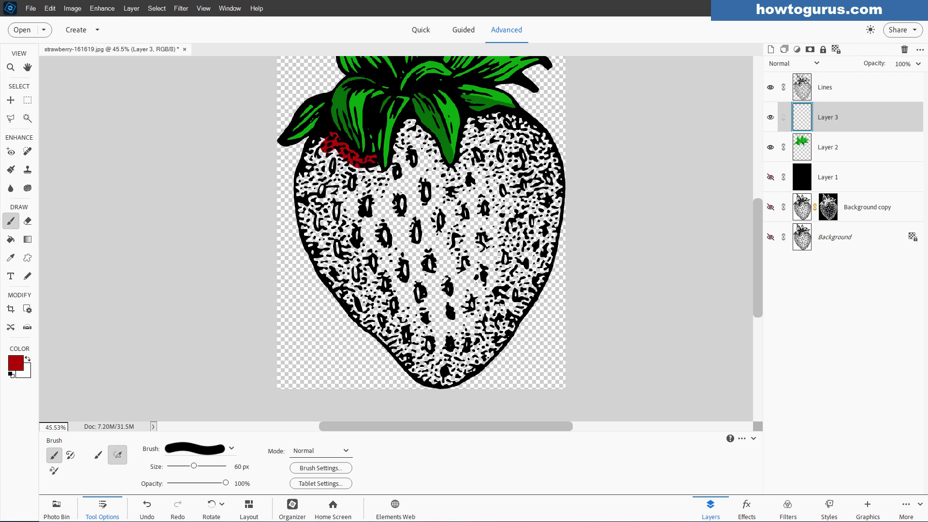
{"action": "mouse_move", "coordinate": [381, 172]}
{"action": "left_mouse_down"}
{"action": "mouse_move", "coordinate": [409, 122]}
{"action": "mouse_move", "coordinate": [438, 166]}
{"action": "mouse_move", "coordinate": [411, 140]}
{"action": "mouse_move", "coordinate": [407, 156]}
{"action": "mouse_move", "coordinate": [422, 171]}
{"action": "mouse_move", "coordinate": [410, 144]}
{"action": "mouse_move", "coordinate": [448, 175]}
{"action": "mouse_move", "coordinate": [463, 167]}
{"action": "mouse_move", "coordinate": [471, 126]}
{"action": "left_mouse_up"}
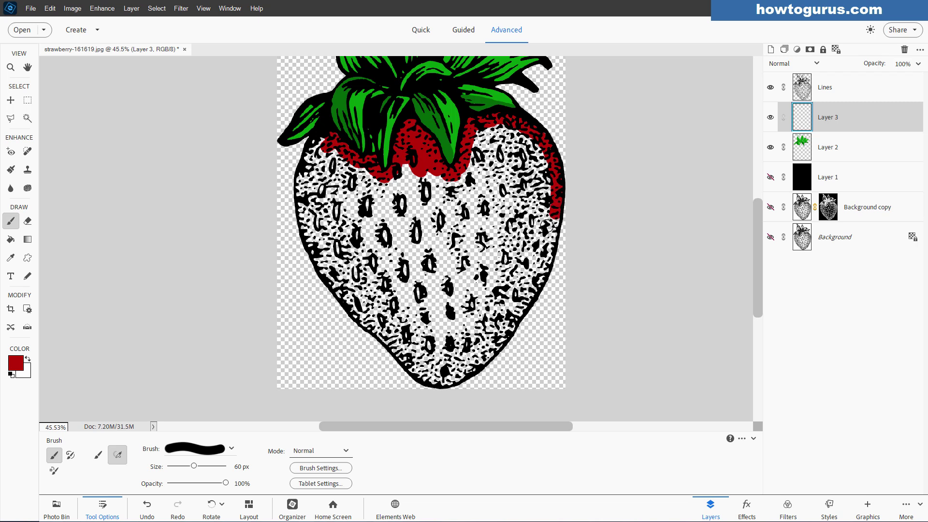
{"action": "mouse_move", "coordinate": [555, 214]}
{"action": "left_mouse_down"}
{"action": "mouse_move", "coordinate": [556, 272]}
{"action": "mouse_move", "coordinate": [545, 265]}
{"action": "mouse_move", "coordinate": [497, 345]}
{"action": "left_mouse_up"}
{"action": "left_click_drag", "start_coordinate": [487, 355], "coordinate": [450, 381]}
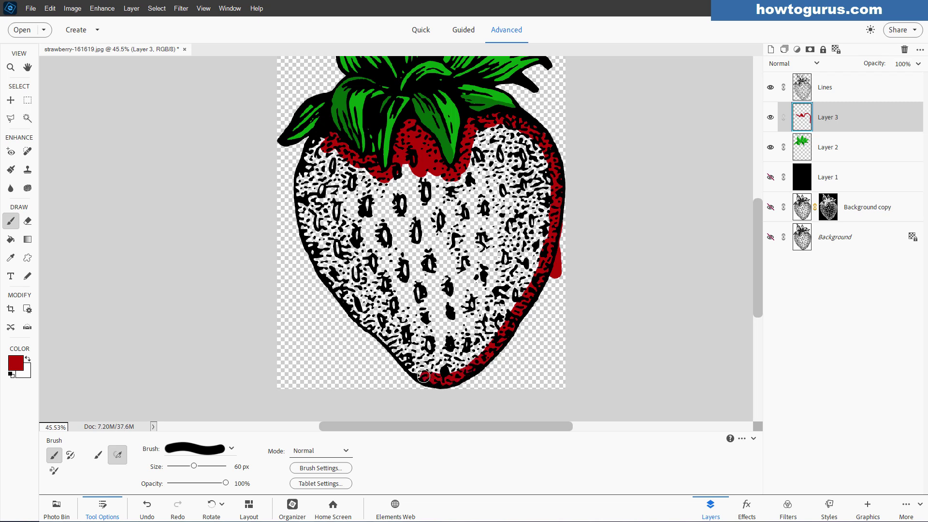
{"action": "left_click_drag", "start_coordinate": [398, 351], "coordinate": [320, 260]}
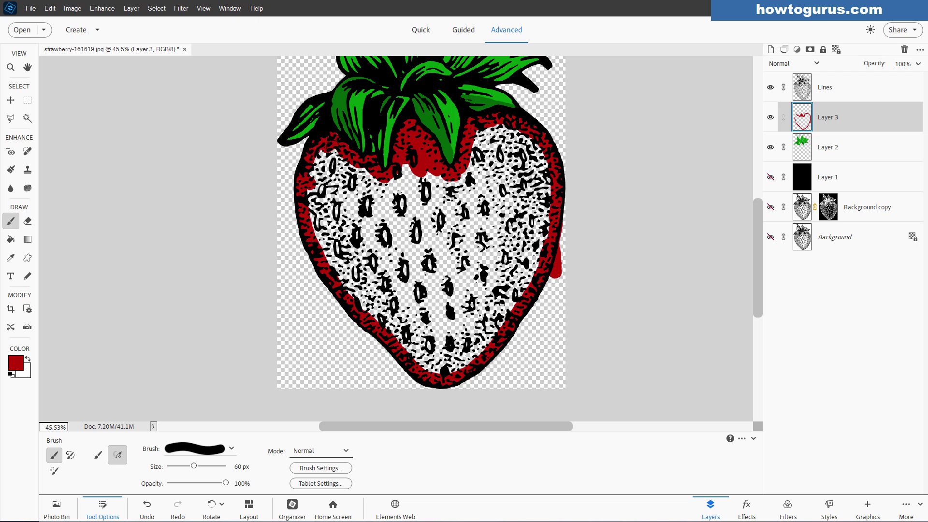
{"action": "mouse_move", "coordinate": [320, 159]}
{"action": "left_mouse_down"}
{"action": "mouse_move", "coordinate": [318, 180]}
{"action": "mouse_move", "coordinate": [347, 162]}
{"action": "left_mouse_up"}
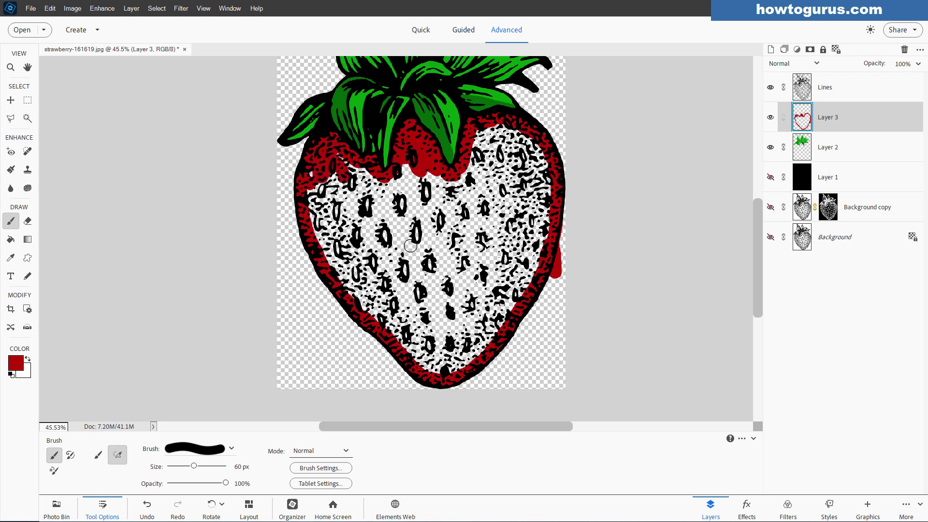
Step: Enlarge the brush to 175 px and fill the rest of the strawberry body with dark red
{"action": "key", "text": "bracketright"}
{"action": "key", "text": "bracketright"}
{"action": "key", "text": "bracketright"}
{"action": "key", "text": "bracketright"}
{"action": "key", "text": "bracketright"}
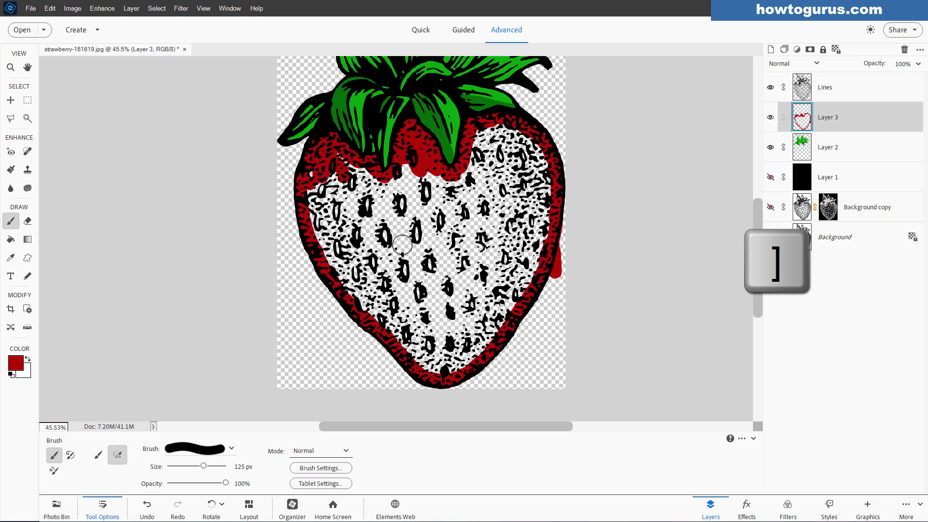
{"action": "mouse_move", "coordinate": [342, 185]}
{"action": "left_mouse_down"}
{"action": "mouse_move", "coordinate": [369, 196]}
{"action": "mouse_move", "coordinate": [363, 185]}
{"action": "mouse_move", "coordinate": [326, 180]}
{"action": "mouse_move", "coordinate": [321, 191]}
{"action": "mouse_move", "coordinate": [334, 251]}
{"action": "mouse_move", "coordinate": [438, 361]}
{"action": "mouse_move", "coordinate": [475, 335]}
{"action": "mouse_move", "coordinate": [524, 247]}
{"action": "mouse_move", "coordinate": [447, 323]}
{"action": "mouse_move", "coordinate": [344, 223]}
{"action": "mouse_move", "coordinate": [393, 294]}
{"action": "mouse_move", "coordinate": [398, 201]}
{"action": "mouse_move", "coordinate": [382, 209]}
{"action": "mouse_move", "coordinate": [393, 189]}
{"action": "mouse_move", "coordinate": [415, 170]}
{"action": "mouse_move", "coordinate": [470, 196]}
{"action": "mouse_move", "coordinate": [432, 199]}
{"action": "mouse_move", "coordinate": [423, 250]}
{"action": "mouse_move", "coordinate": [436, 290]}
{"action": "mouse_move", "coordinate": [466, 199]}
{"action": "mouse_move", "coordinate": [502, 243]}
{"action": "mouse_move", "coordinate": [496, 222]}
{"action": "mouse_move", "coordinate": [477, 244]}
{"action": "mouse_move", "coordinate": [476, 180]}
{"action": "mouse_move", "coordinate": [489, 143]}
{"action": "mouse_move", "coordinate": [518, 149]}
{"action": "mouse_move", "coordinate": [535, 180]}
{"action": "mouse_move", "coordinate": [501, 182]}
{"action": "mouse_move", "coordinate": [504, 197]}
{"action": "mouse_move", "coordinate": [523, 191]}
{"action": "mouse_move", "coordinate": [530, 201]}
{"action": "mouse_move", "coordinate": [530, 237]}
{"action": "mouse_move", "coordinate": [485, 273]}
{"action": "mouse_move", "coordinate": [471, 274]}
{"action": "mouse_move", "coordinate": [514, 299]}
{"action": "left_mouse_up"}
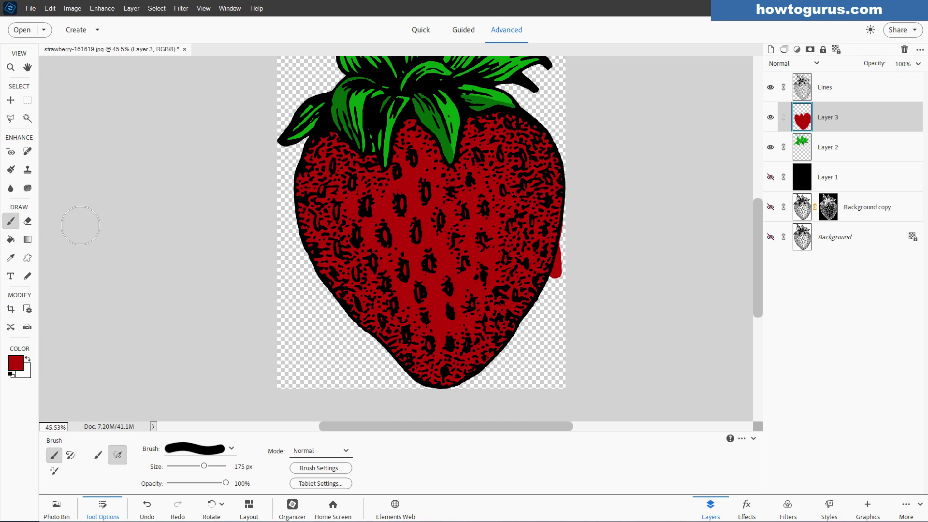
Step: Erase the red paint that spills outside the strawberry's right edge with the 60 px Eraser
{"action": "left_click", "coordinate": [30, 221]}
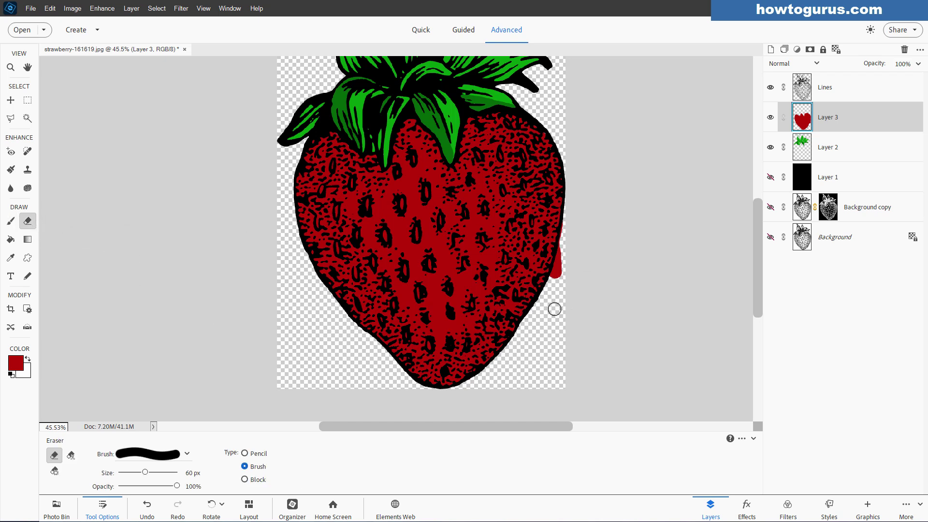
{"action": "left_click_drag", "start_coordinate": [559, 276], "coordinate": [564, 262]}
Step: Add a new layer directly above the red body layer and set the foreground colour to a darker red, about #790107
{"action": "scroll", "coordinate": [439, 245], "scroll_direction": "up", "scroll_amount": 5}
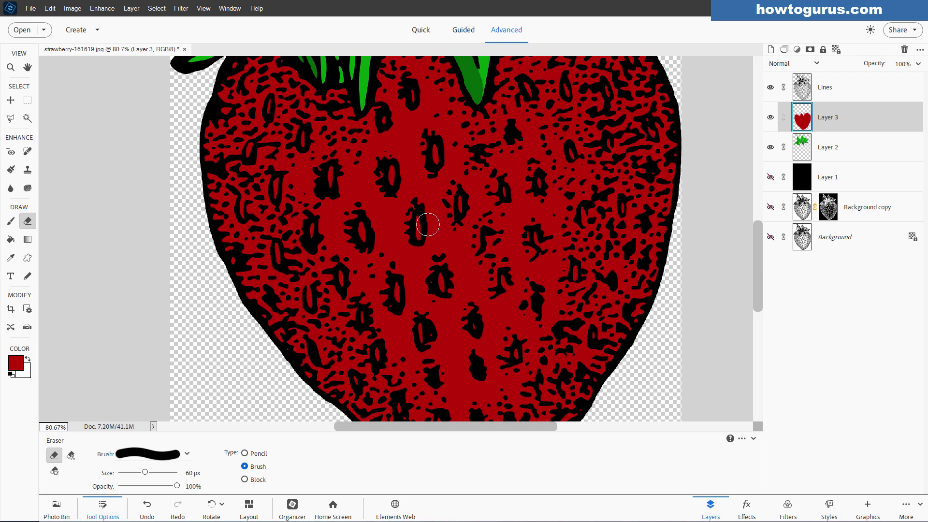
{"action": "left_click", "coordinate": [772, 50]}
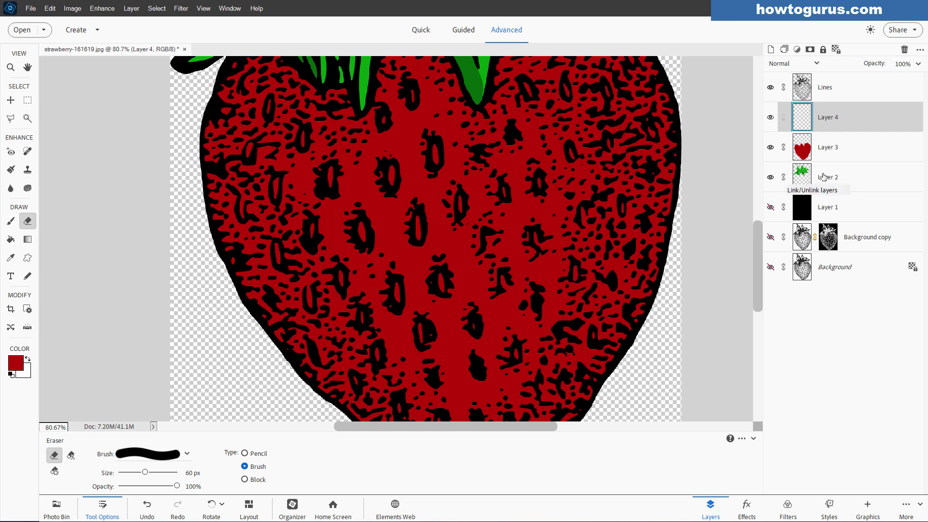
{"action": "left_click", "coordinate": [18, 366]}
{"action": "left_click", "coordinate": [533, 229]}
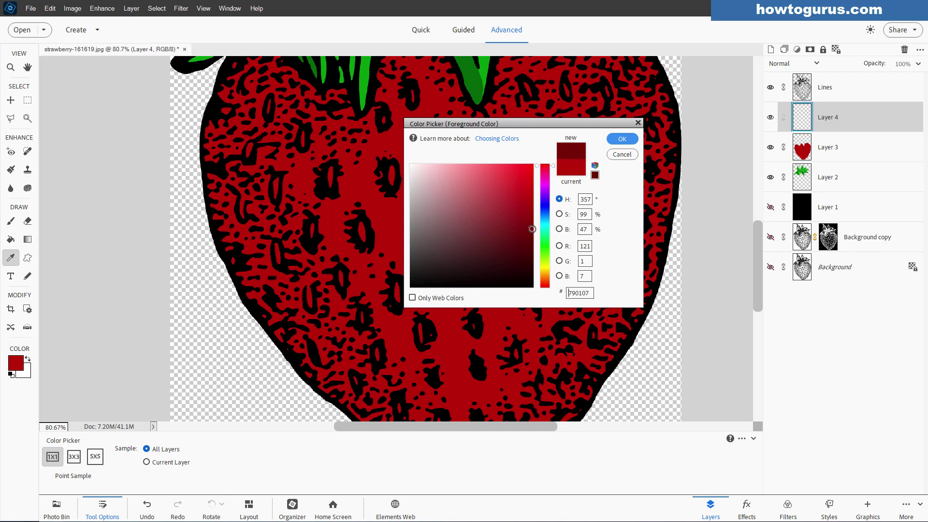
{"action": "left_click", "coordinate": [621, 140]}
Step: Reduce the brush to 25 px and paint the centres of the strawberry's seeds darker red on Layer 4
{"action": "left_click", "coordinate": [11, 221]}
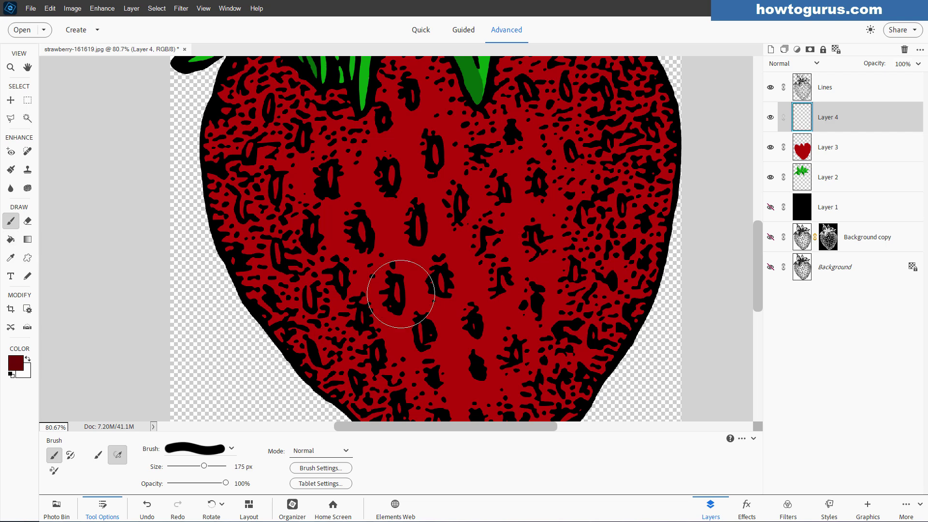
{"action": "key", "text": "bracketleft"}
{"action": "key", "text": "bracketleft"}
{"action": "key", "text": "bracketleft"}
{"action": "key", "text": "bracketleft"}
{"action": "key", "text": "bracketleft"}
{"action": "key", "text": "bracketleft"}
{"action": "key", "text": "bracketleft"}
{"action": "key", "text": "bracketleft"}
{"action": "key", "text": "bracketleft"}
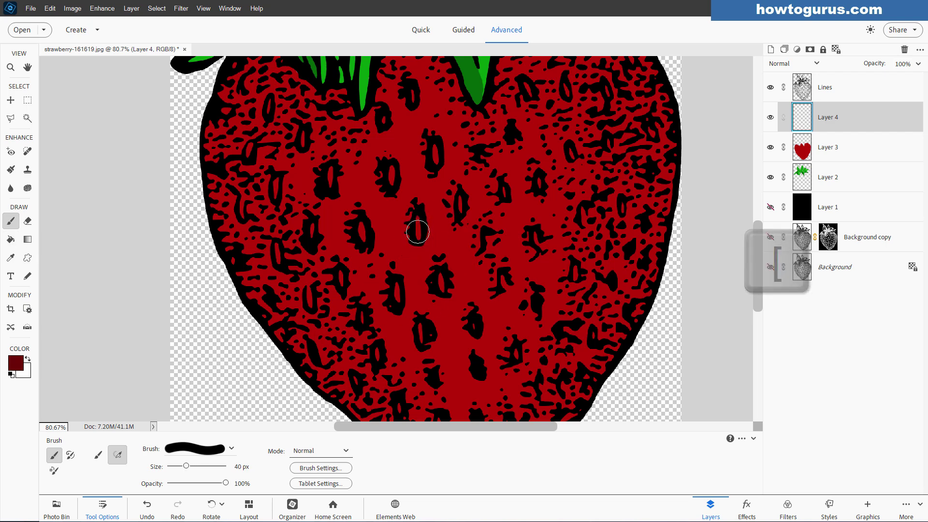
{"action": "key", "text": "bracketleft"}
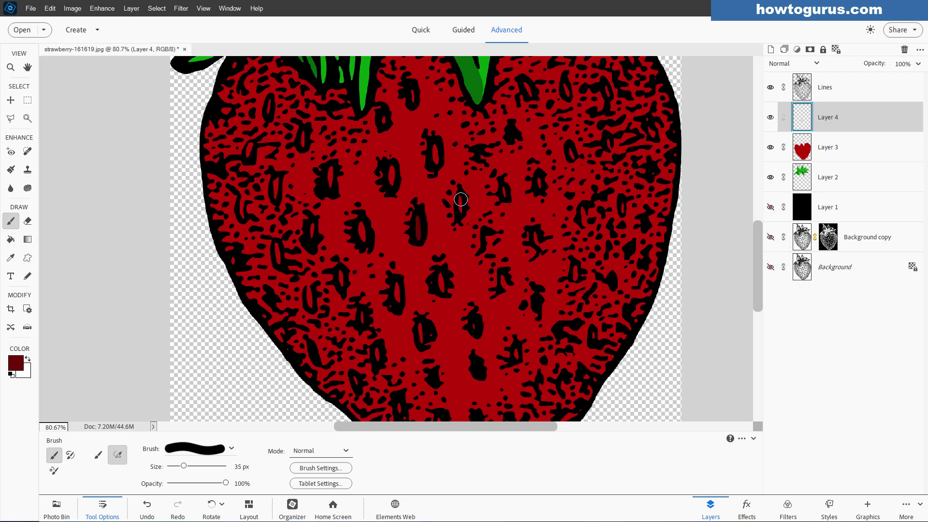
{"action": "key", "text": "bracketleft"}
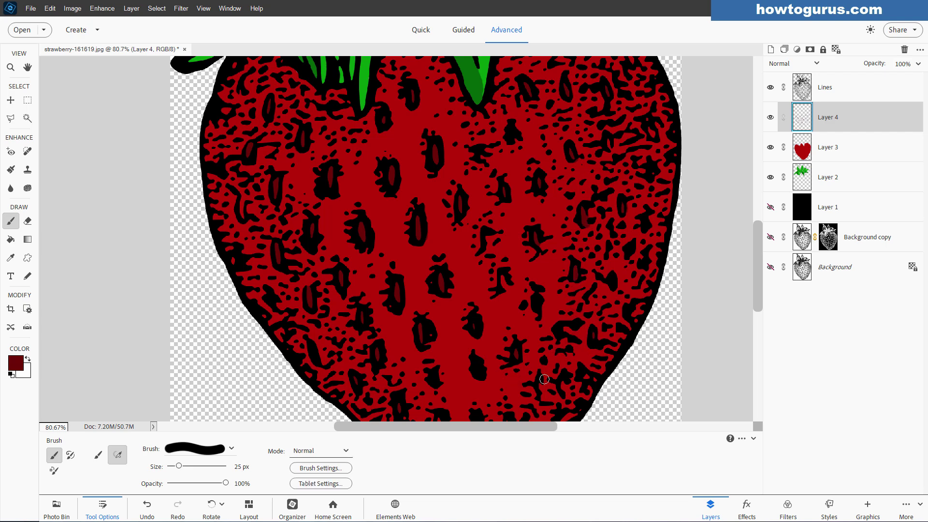
{"action": "left_click_drag", "start_coordinate": [538, 372], "coordinate": [516, 294]}
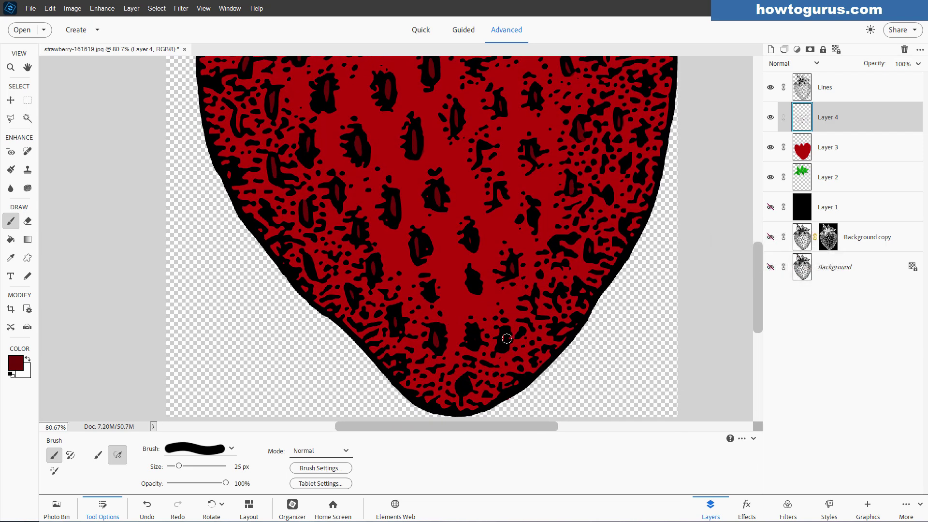
{"action": "left_click_drag", "start_coordinate": [463, 241], "coordinate": [462, 355]}
{"action": "left_click_drag", "start_coordinate": [464, 264], "coordinate": [466, 268]}
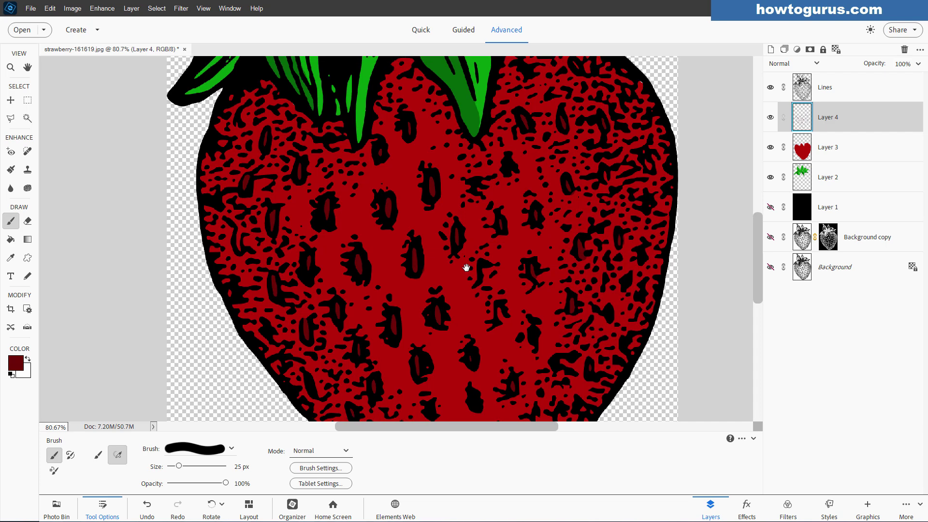
Step: Add a new empty layer between the red body layer and the seed layer for the body's shading
{"action": "scroll", "coordinate": [499, 242], "scroll_direction": "down", "scroll_amount": 5}
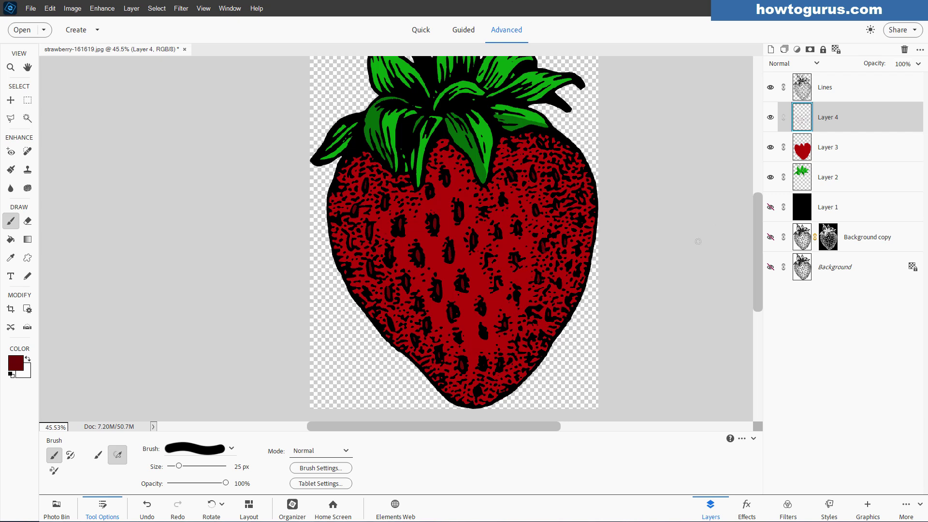
{"action": "left_click", "coordinate": [818, 161]}
{"action": "left_click", "coordinate": [772, 50]}
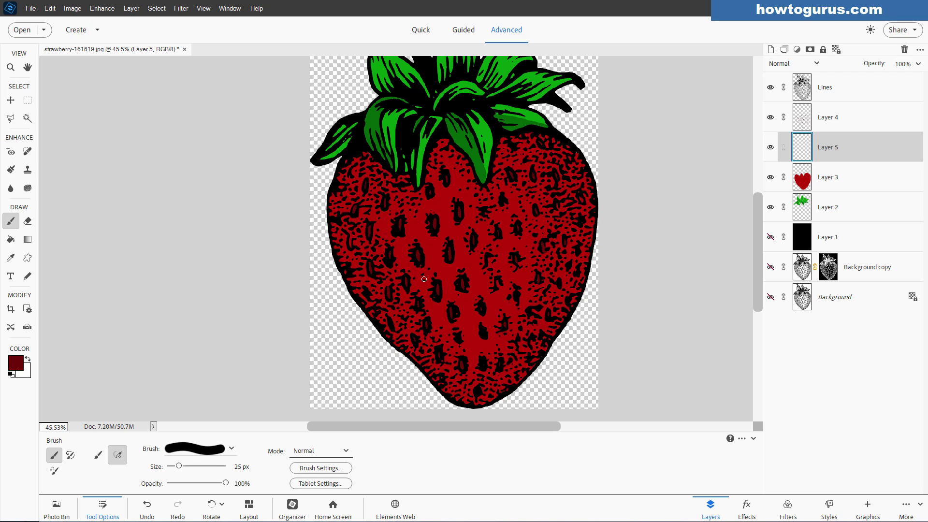
Step: Enlarge the hard round brush to 250 px
{"action": "key", "text": "bracketright"}
{"action": "key", "text": "bracketright"}
{"action": "key", "text": "bracketright"}
{"action": "key", "text": "bracketright"}
{"action": "key", "text": "bracketright"}
{"action": "key", "text": "bracketright"}
{"action": "key", "text": "bracketright"}
{"action": "key", "text": "bracketright"}
{"action": "key", "text": "bracketright"}
{"action": "key", "text": "bracketright"}
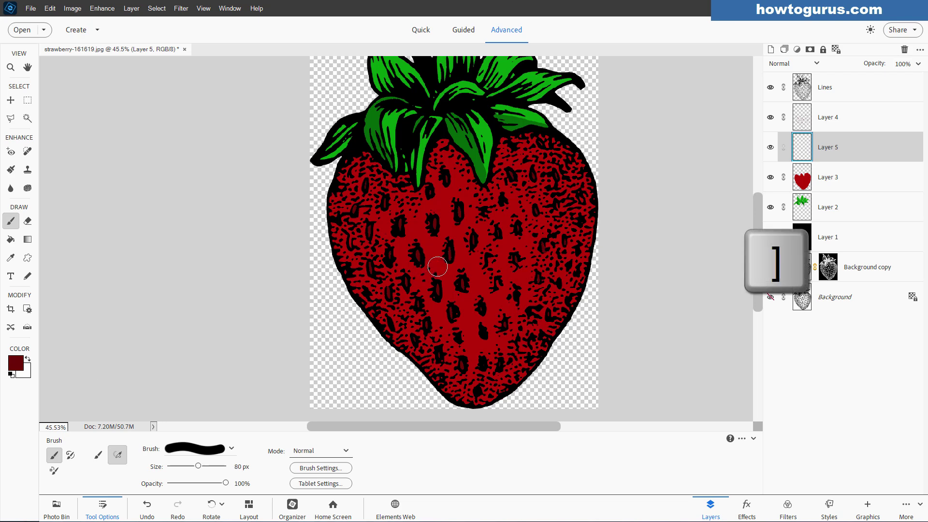
{"action": "key", "text": "bracketright"}
{"action": "key", "text": "bracketright"}
{"action": "key", "text": "bracketright"}
{"action": "key", "text": "bracketright"}
Step: Switch to the 300 px Airbrush Soft Round brush and lower its opacity to 15%
{"action": "left_click", "coordinate": [231, 449]}
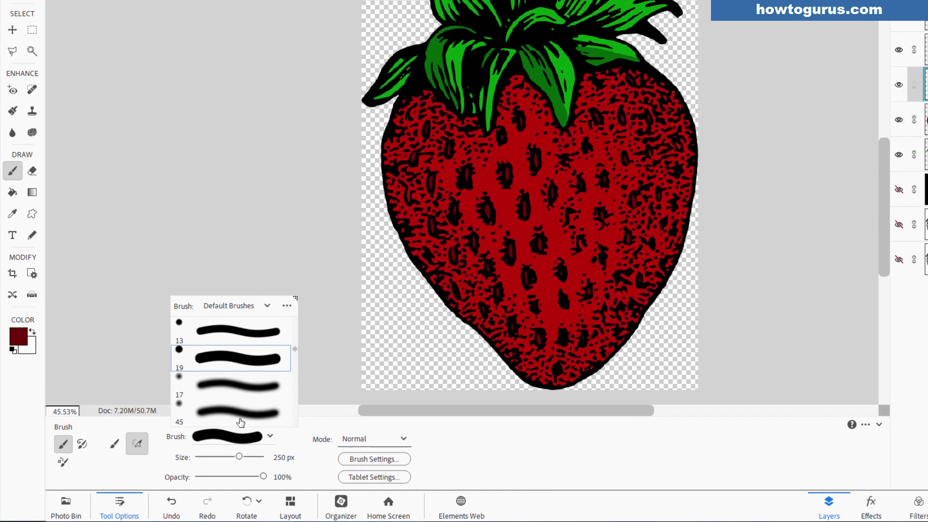
{"action": "left_click", "coordinate": [205, 433]}
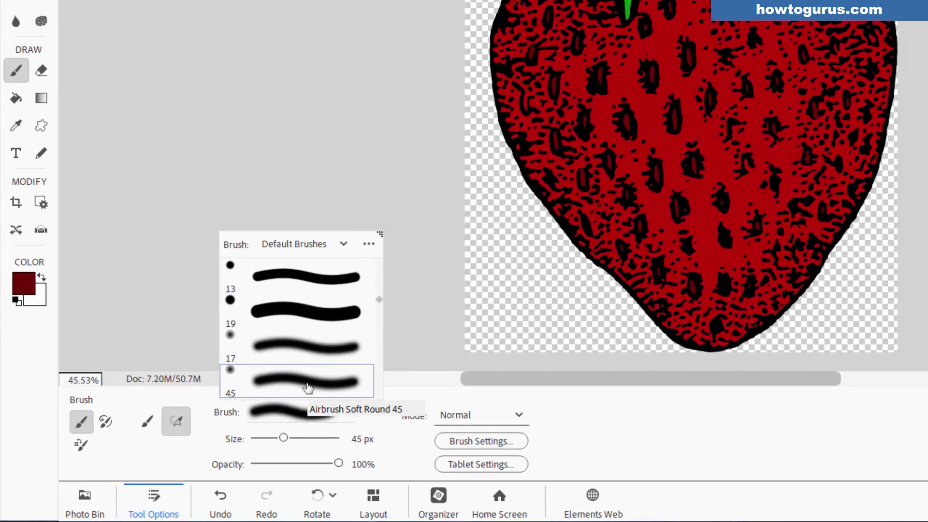
{"action": "scroll", "coordinate": [306, 384], "scroll_direction": "down", "scroll_amount": 3}
{"action": "left_click", "coordinate": [344, 328]}
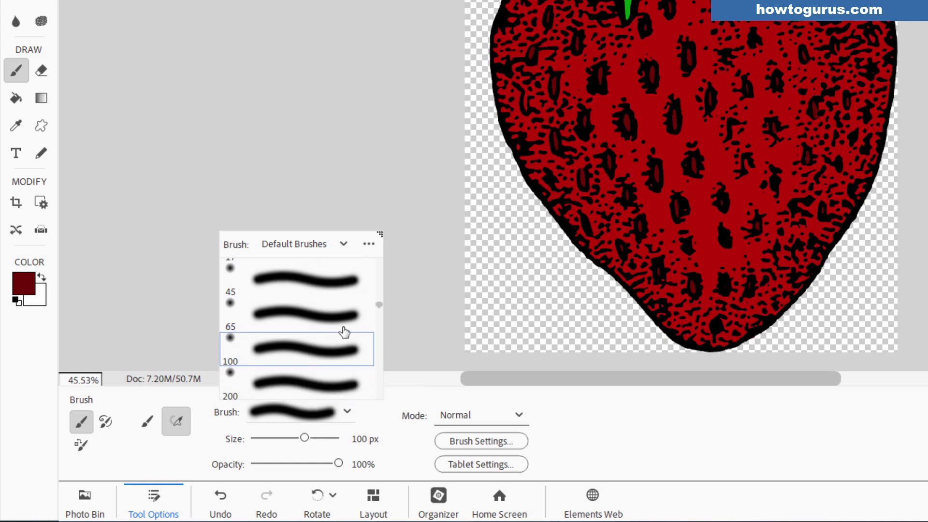
{"action": "scroll", "coordinate": [318, 339], "scroll_direction": "down", "scroll_amount": 2}
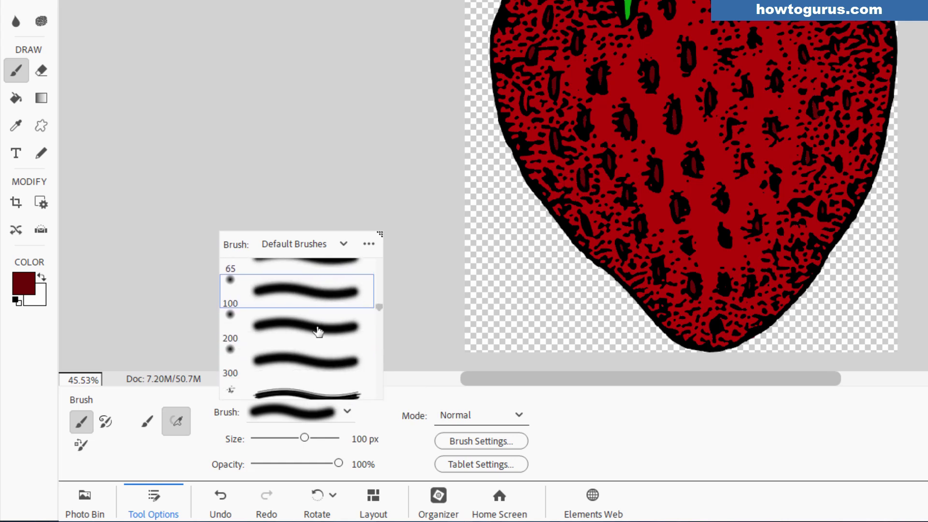
{"action": "left_click", "coordinate": [284, 372]}
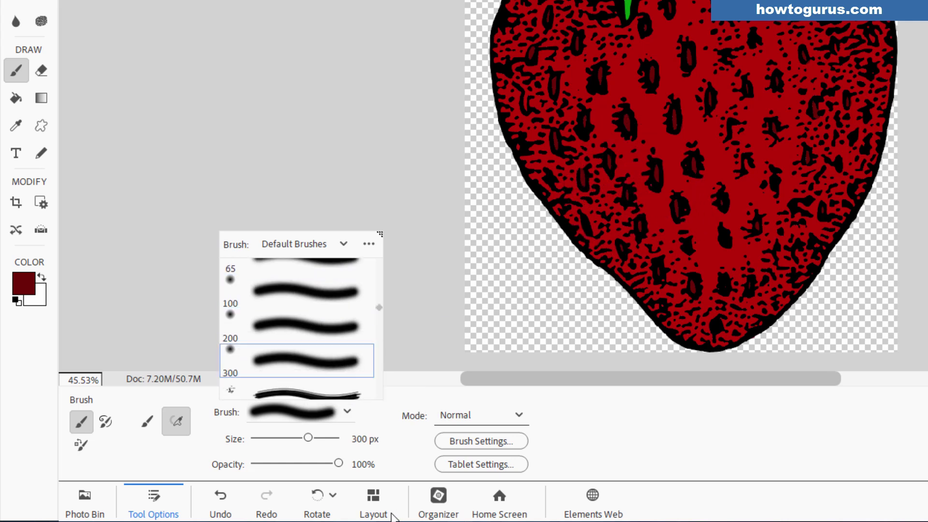
{"action": "left_click_drag", "start_coordinate": [339, 464], "coordinate": [264, 470]}
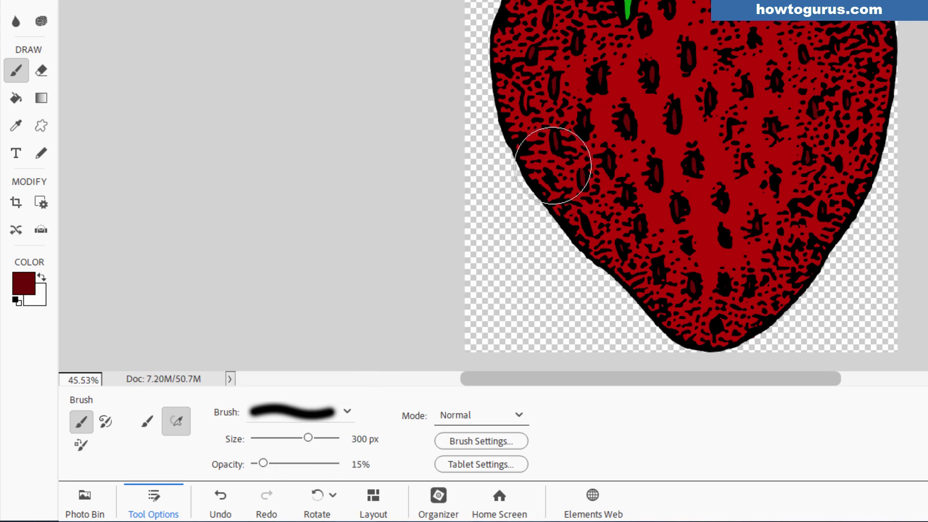
Step: Paint soft dark red shading along the strawberry body's left, lower and right edges on Layer 5
{"action": "mouse_move", "coordinate": [567, 42]}
{"action": "left_mouse_down"}
{"action": "mouse_move", "coordinate": [535, 75]}
{"action": "mouse_move", "coordinate": [539, 37]}
{"action": "mouse_move", "coordinate": [576, 133]}
{"action": "mouse_move", "coordinate": [549, 25]}
{"action": "mouse_move", "coordinate": [559, 112]}
{"action": "mouse_move", "coordinate": [621, 251]}
{"action": "mouse_move", "coordinate": [659, 306]}
{"action": "left_mouse_up"}
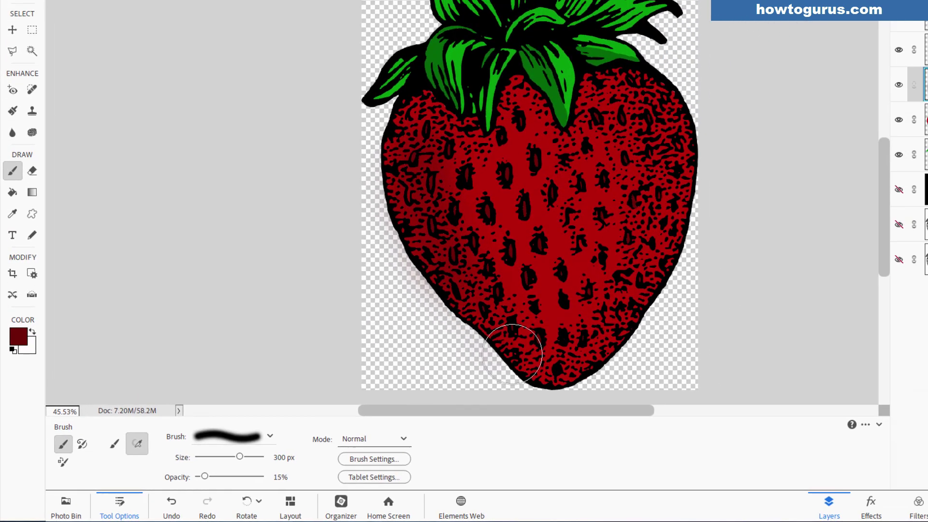
{"action": "mouse_move", "coordinate": [513, 355]}
{"action": "left_mouse_down"}
{"action": "mouse_move", "coordinate": [477, 303]}
{"action": "mouse_move", "coordinate": [414, 127]}
{"action": "mouse_move", "coordinate": [397, 152]}
{"action": "mouse_move", "coordinate": [444, 293]}
{"action": "left_mouse_up"}
{"action": "mouse_move", "coordinate": [379, 326]}
{"action": "left_mouse_down"}
{"action": "mouse_move", "coordinate": [439, 395]}
{"action": "mouse_move", "coordinate": [437, 373]}
{"action": "mouse_move", "coordinate": [488, 399]}
{"action": "mouse_move", "coordinate": [511, 363]}
{"action": "mouse_move", "coordinate": [472, 407]}
{"action": "mouse_move", "coordinate": [574, 289]}
{"action": "mouse_move", "coordinate": [570, 328]}
{"action": "mouse_move", "coordinate": [520, 386]}
{"action": "mouse_move", "coordinate": [570, 308]}
{"action": "mouse_move", "coordinate": [581, 326]}
{"action": "mouse_move", "coordinate": [568, 317]}
{"action": "mouse_move", "coordinate": [570, 288]}
{"action": "mouse_move", "coordinate": [538, 354]}
{"action": "mouse_move", "coordinate": [530, 350]}
{"action": "mouse_move", "coordinate": [482, 391]}
{"action": "mouse_move", "coordinate": [424, 382]}
{"action": "mouse_move", "coordinate": [389, 328]}
{"action": "mouse_move", "coordinate": [415, 376]}
{"action": "mouse_move", "coordinate": [409, 351]}
{"action": "mouse_move", "coordinate": [436, 328]}
{"action": "mouse_move", "coordinate": [481, 373]}
{"action": "mouse_move", "coordinate": [483, 365]}
{"action": "mouse_move", "coordinate": [378, 265]}
{"action": "mouse_move", "coordinate": [395, 315]}
{"action": "mouse_move", "coordinate": [353, 224]}
{"action": "mouse_move", "coordinate": [368, 315]}
{"action": "mouse_move", "coordinate": [413, 312]}
{"action": "mouse_move", "coordinate": [396, 314]}
{"action": "mouse_move", "coordinate": [417, 357]}
{"action": "left_mouse_up"}
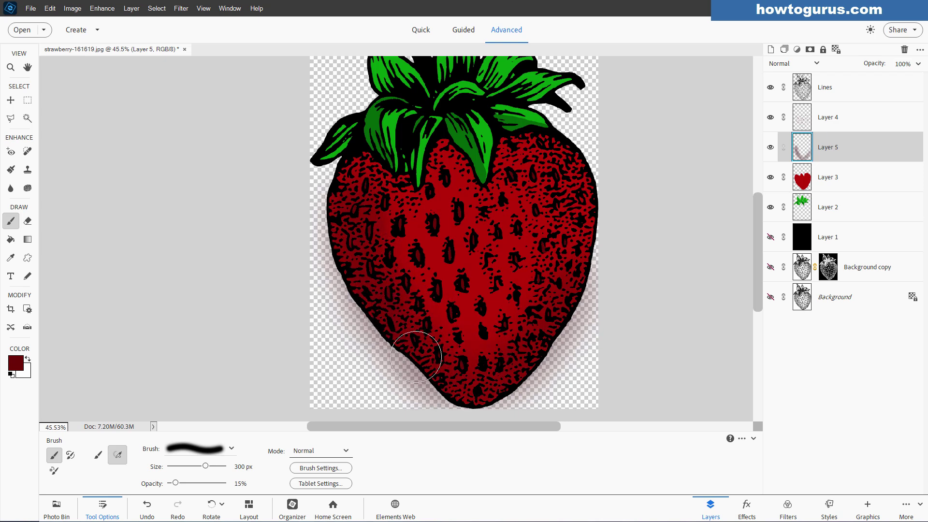
Step: Enlarge the Eraser to 100 px and erase the shading that spills outside the strawberry's outline on Layer 5
{"action": "left_click", "coordinate": [27, 221]}
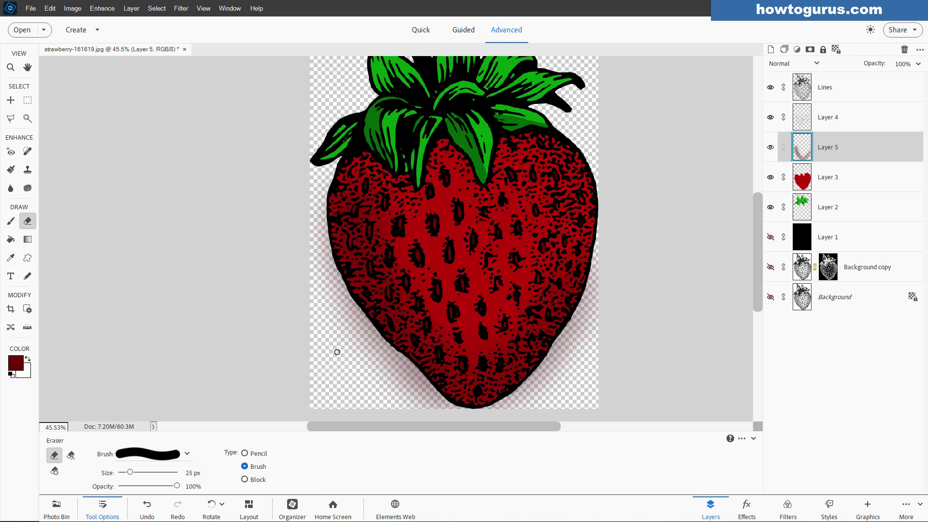
{"action": "key", "text": "bracketright"}
{"action": "key", "text": "bracketright"}
{"action": "key", "text": "bracketright"}
{"action": "key", "text": "bracketright"}
{"action": "key", "text": "bracketright"}
{"action": "key", "text": "bracketright"}
{"action": "key", "text": "bracketright"}
{"action": "key", "text": "bracketright"}
{"action": "key", "text": "bracketright"}
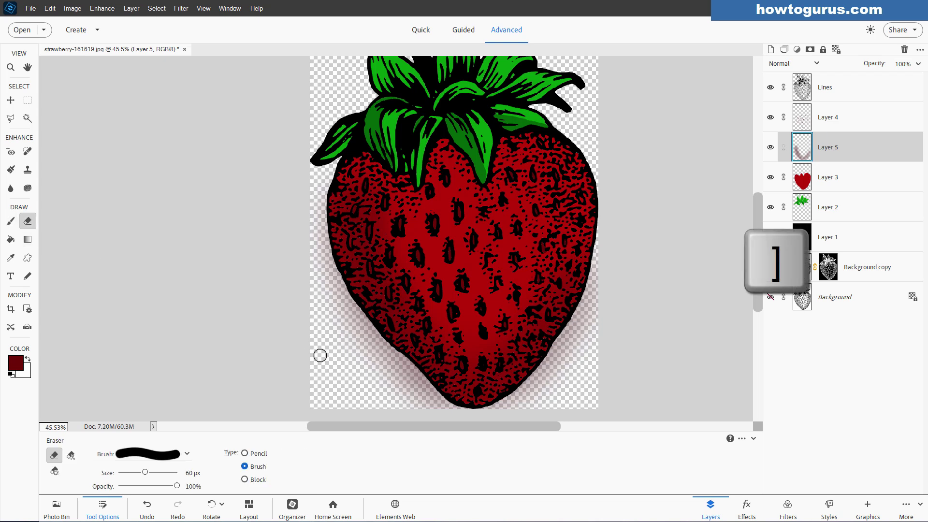
{"action": "key", "text": "bracketright"}
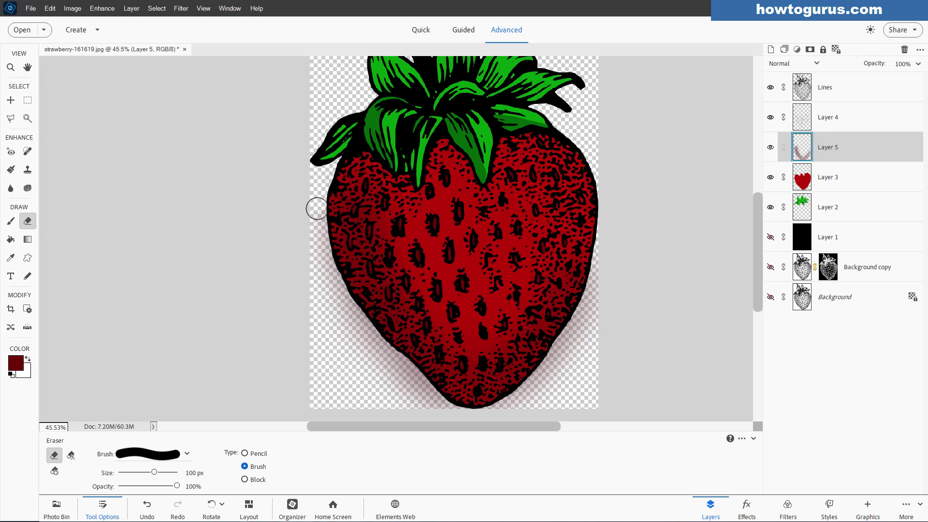
{"action": "mouse_move", "coordinate": [316, 228]}
{"action": "left_mouse_down"}
{"action": "mouse_move", "coordinate": [334, 286]}
{"action": "mouse_move", "coordinate": [383, 350]}
{"action": "mouse_move", "coordinate": [335, 313]}
{"action": "mouse_move", "coordinate": [335, 365]}
{"action": "mouse_move", "coordinate": [390, 388]}
{"action": "mouse_move", "coordinate": [387, 354]}
{"action": "mouse_move", "coordinate": [432, 403]}
{"action": "mouse_move", "coordinate": [392, 373]}
{"action": "mouse_move", "coordinate": [402, 418]}
{"action": "mouse_move", "coordinate": [431, 400]}
{"action": "mouse_move", "coordinate": [447, 416]}
{"action": "mouse_move", "coordinate": [479, 420]}
{"action": "mouse_move", "coordinate": [516, 407]}
{"action": "mouse_move", "coordinate": [483, 418]}
{"action": "mouse_move", "coordinate": [509, 417]}
{"action": "mouse_move", "coordinate": [571, 335]}
{"action": "mouse_move", "coordinate": [530, 403]}
{"action": "mouse_move", "coordinate": [607, 298]}
{"action": "mouse_move", "coordinate": [582, 330]}
{"action": "mouse_move", "coordinate": [556, 337]}
{"action": "mouse_move", "coordinate": [576, 335]}
{"action": "mouse_move", "coordinate": [592, 304]}
{"action": "mouse_move", "coordinate": [585, 314]}
{"action": "mouse_move", "coordinate": [615, 209]}
{"action": "mouse_move", "coordinate": [587, 210]}
{"action": "left_mouse_up"}
Step: Add a Hue/Saturation adjustment layer above the red body layer, using Layer 3 as its clipping mask
{"action": "left_click", "coordinate": [835, 184]}
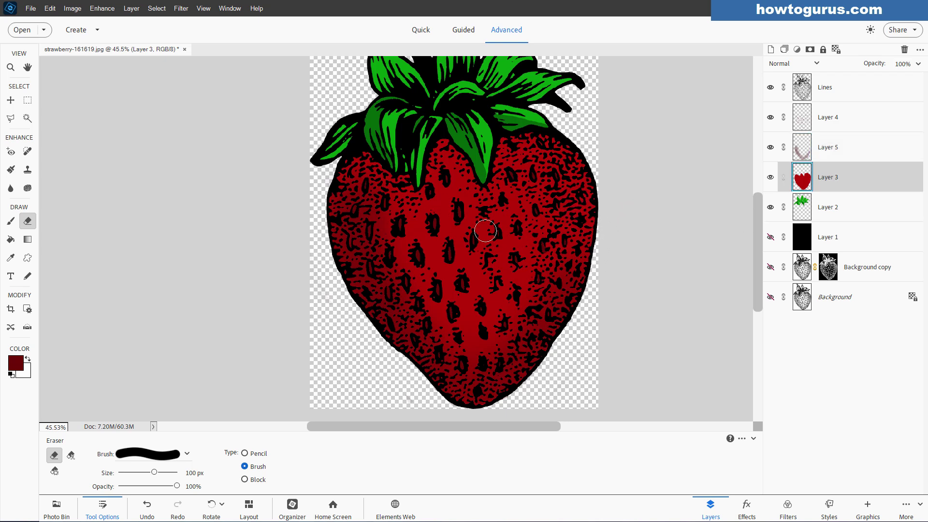
{"action": "scroll", "coordinate": [439, 241], "scroll_direction": "down", "scroll_amount": 2}
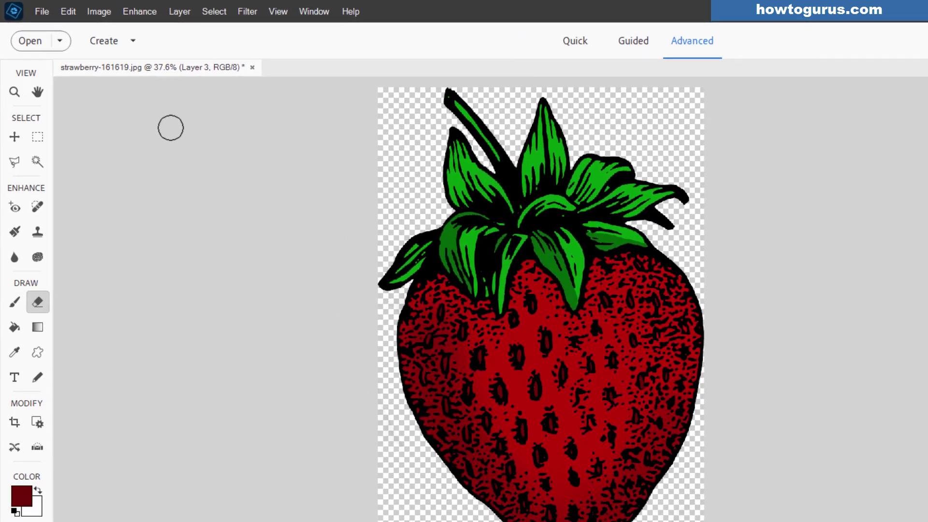
{"action": "left_click", "coordinate": [130, 9]}
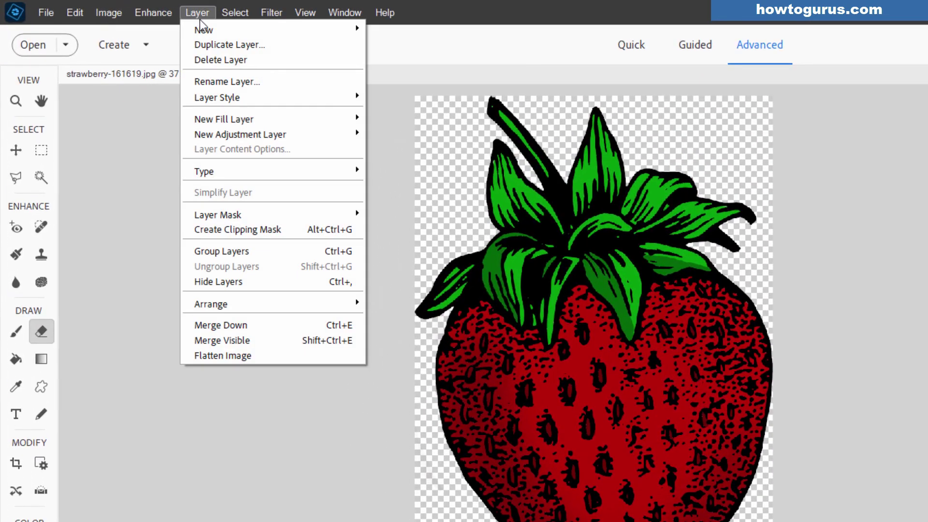
{"action": "mouse_move", "coordinate": [274, 138]}
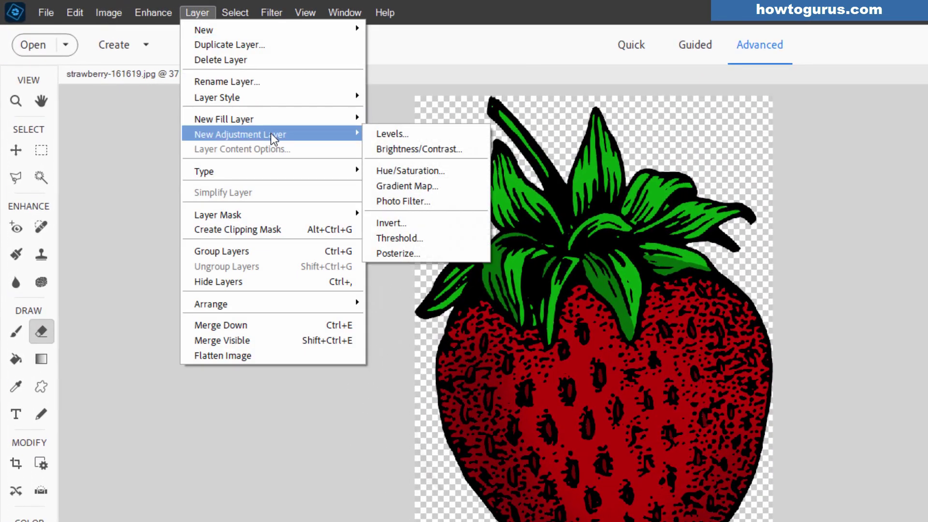
{"action": "left_click", "coordinate": [441, 170]}
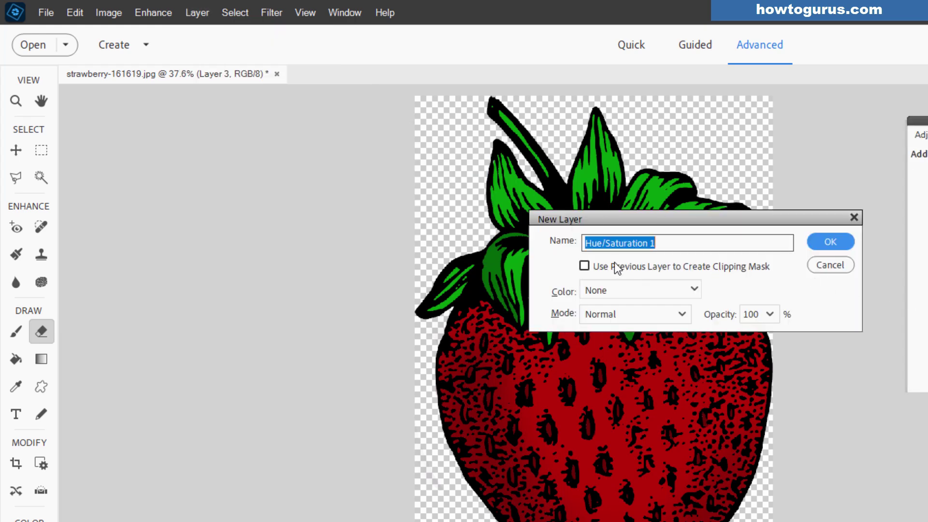
{"action": "left_click", "coordinate": [679, 268]}
{"action": "left_click", "coordinate": [838, 243]}
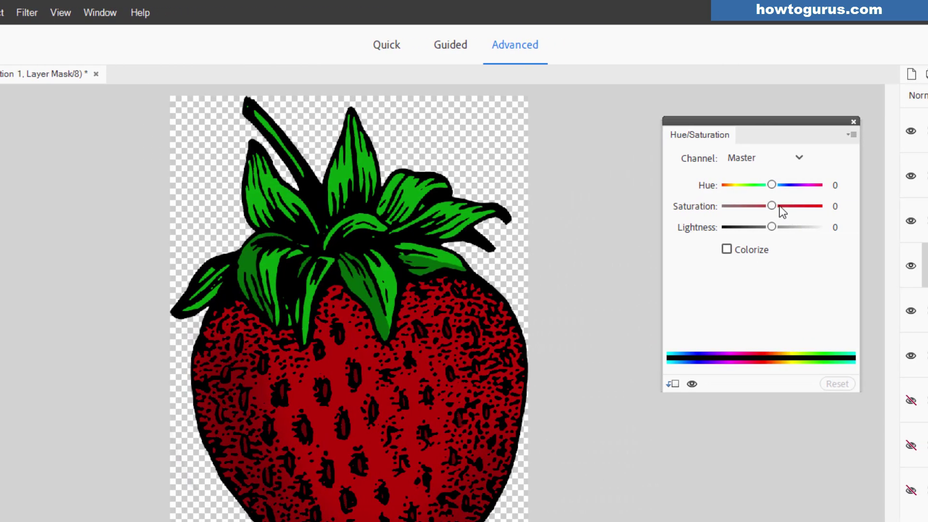
Step: Adjust the saturation, hue and lightness of the strawberry's red body with the clipped Hue/Saturation layer
{"action": "left_click", "coordinate": [776, 205]}
{"action": "left_click_drag", "start_coordinate": [775, 205], "coordinate": [771, 186]}
{"action": "mouse_move", "coordinate": [772, 227]}
{"action": "left_mouse_down"}
{"action": "mouse_move", "coordinate": [789, 227]}
{"action": "mouse_move", "coordinate": [759, 227]}
{"action": "mouse_move", "coordinate": [772, 227]}
{"action": "left_mouse_up"}
{"action": "left_click", "coordinate": [854, 123]}
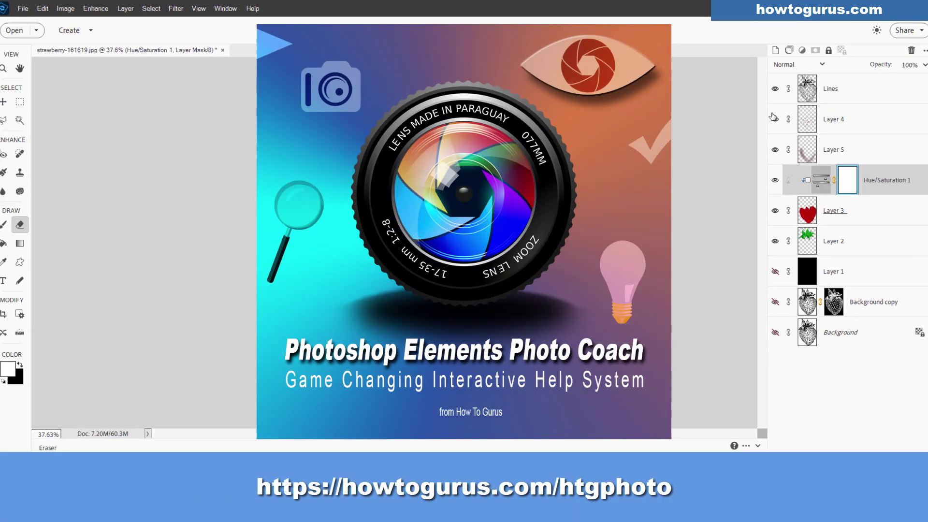